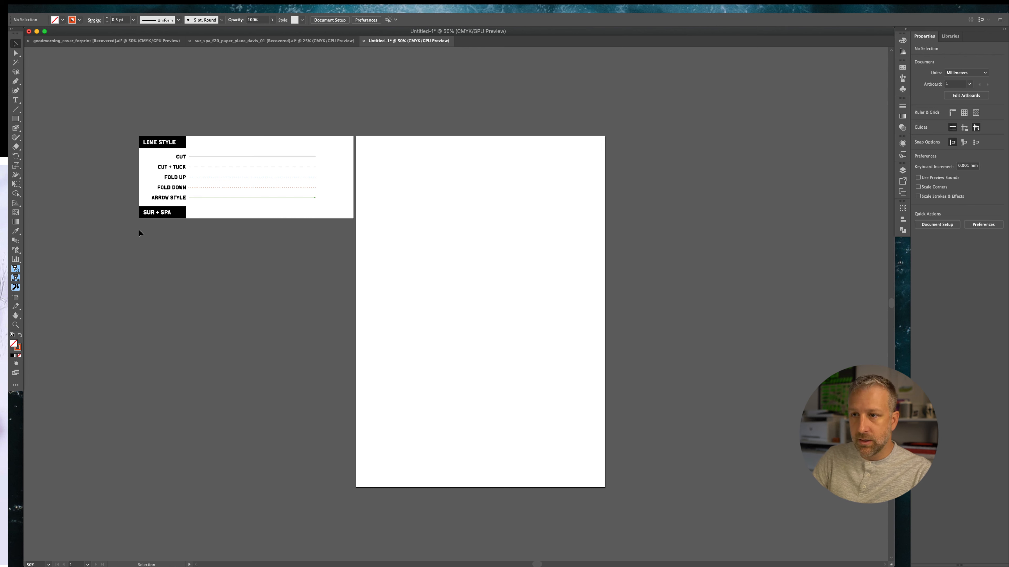
# Zoom and pan to examine the line style legend of cut, fold and arrow styles on the left artboard
pyautogui.press('super+equal')
pyautogui.moveTo(141, 217); pyautogui.dragTo(255, 362)
pyautogui.press('super+equal')
pyautogui.press('super+equal')
pyautogui.press('super+equal')
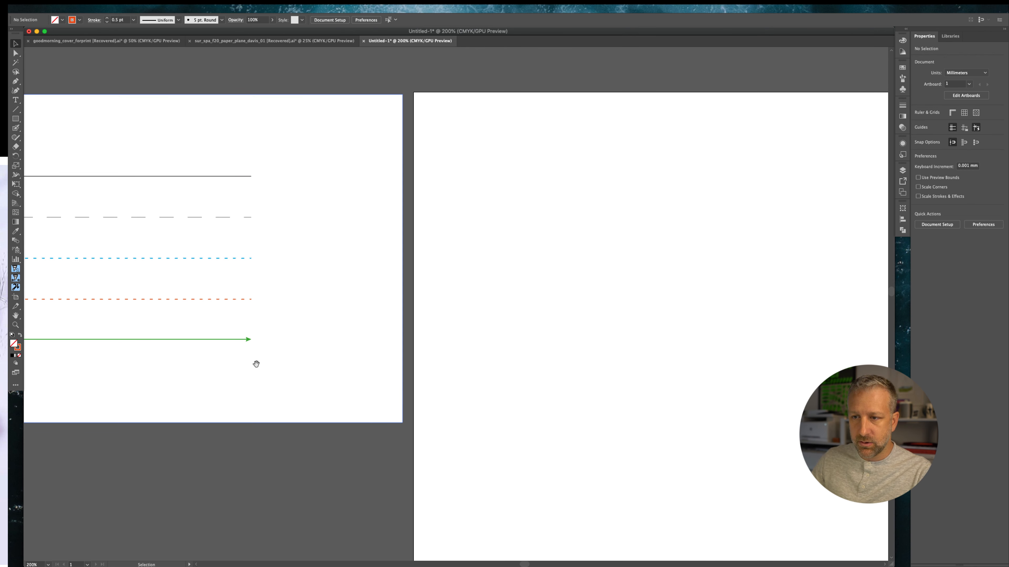
pyautogui.moveTo(190, 362); pyautogui.dragTo(443, 367)
pyautogui.moveTo(167, 365); pyautogui.dragTo(379, 356)
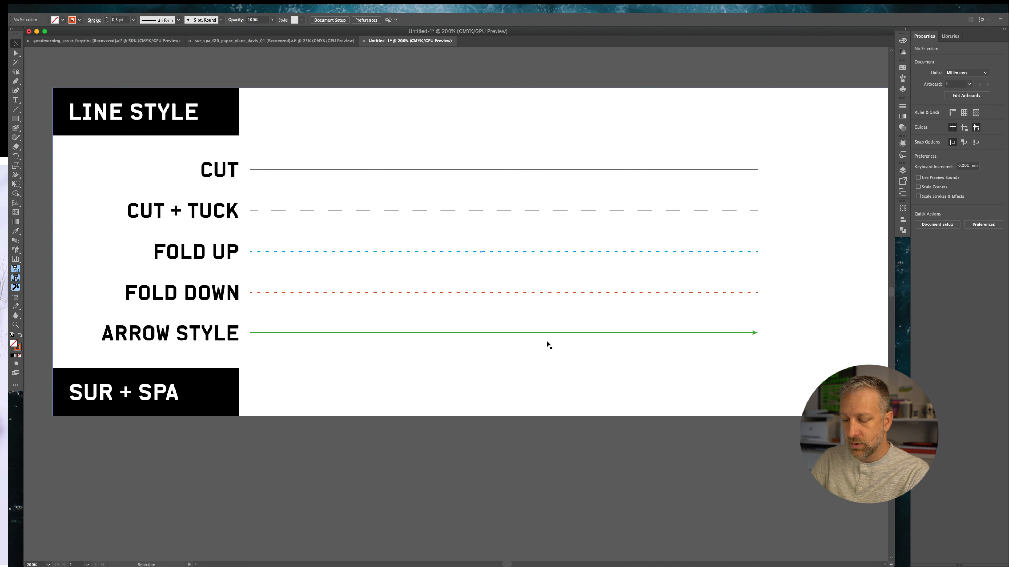
pyautogui.press('super+minus')
pyautogui.press('super+minus')
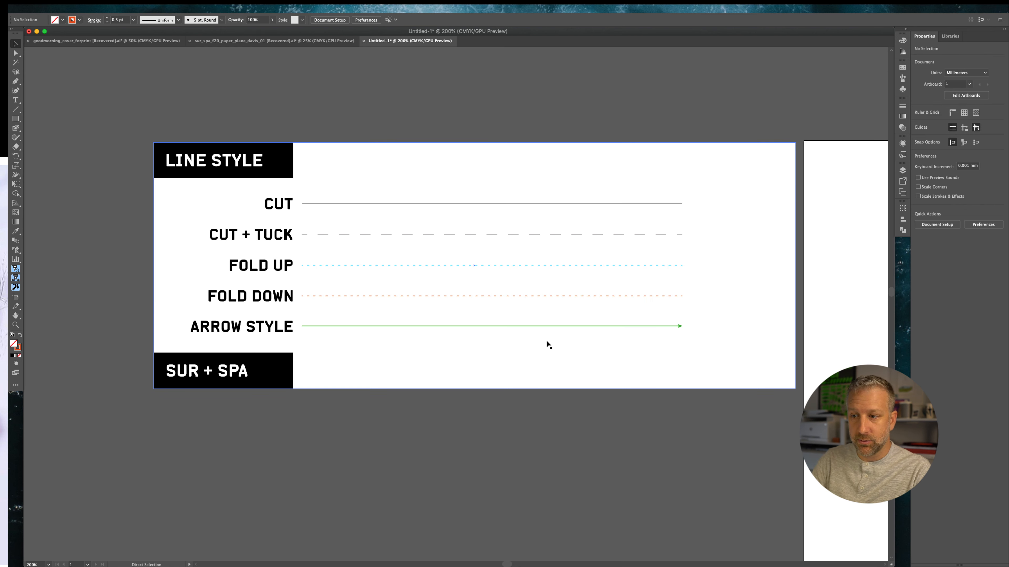
pyautogui.moveTo(736, 290); pyautogui.dragTo(291, 254)
pyautogui.press('super+minus')
pyautogui.moveTo(454, 363); pyautogui.dragTo(465, 226)
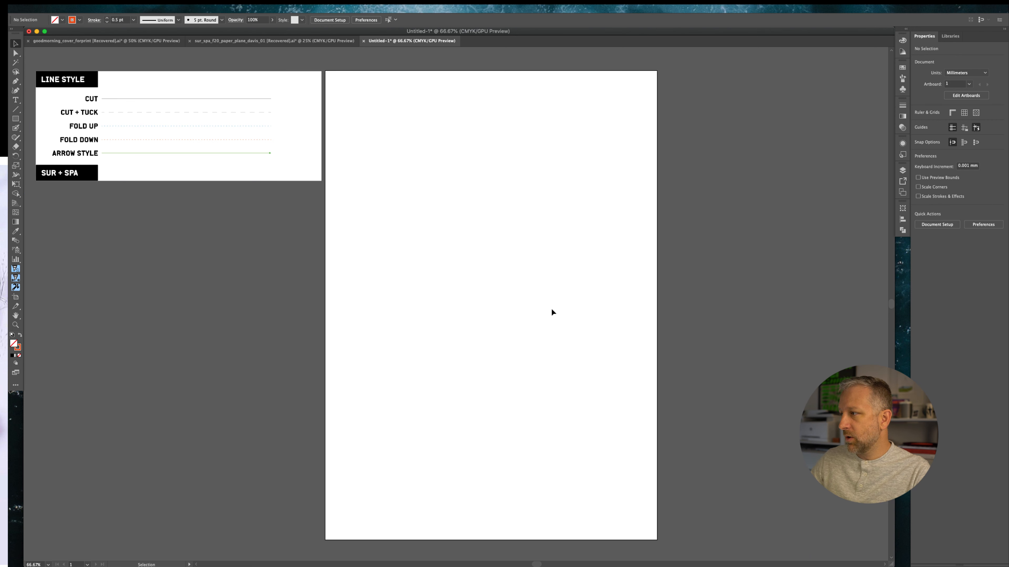
# Open the Layers panel, select the scan layer and lock the lines layer
pyautogui.click(902, 170)
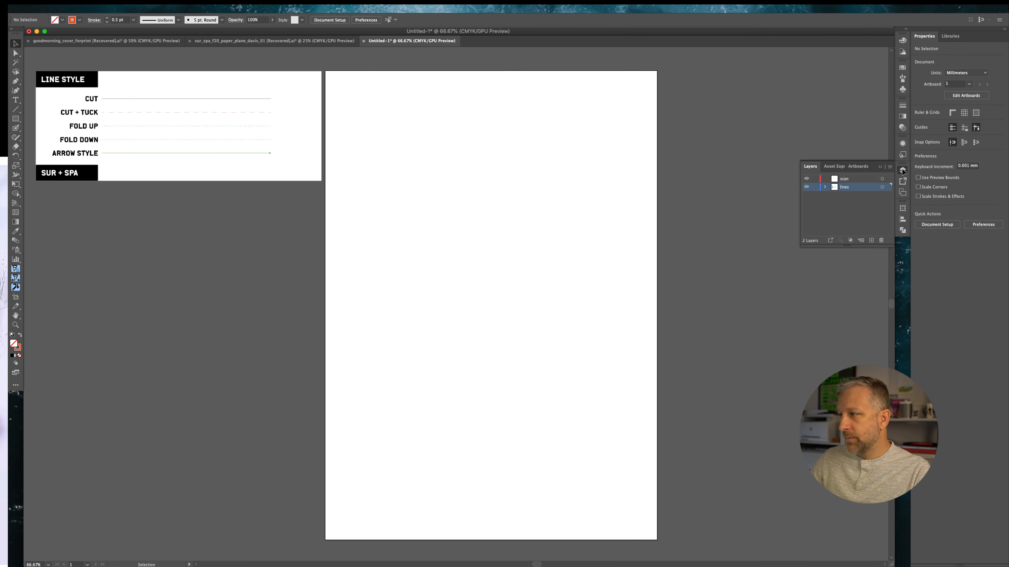
pyautogui.doubleClick(843, 189)
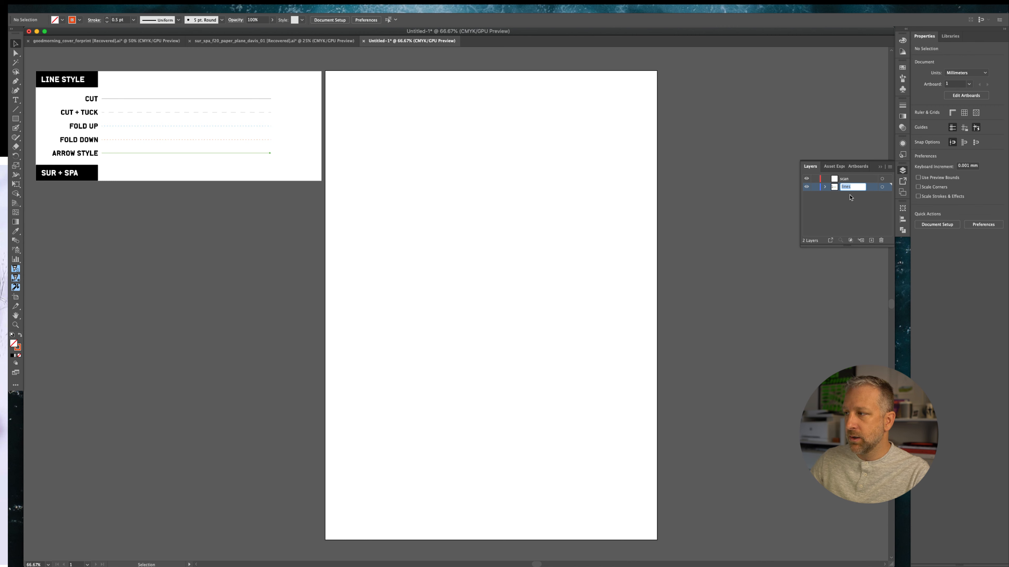
pyautogui.click(845, 179)
pyautogui.click(870, 240)
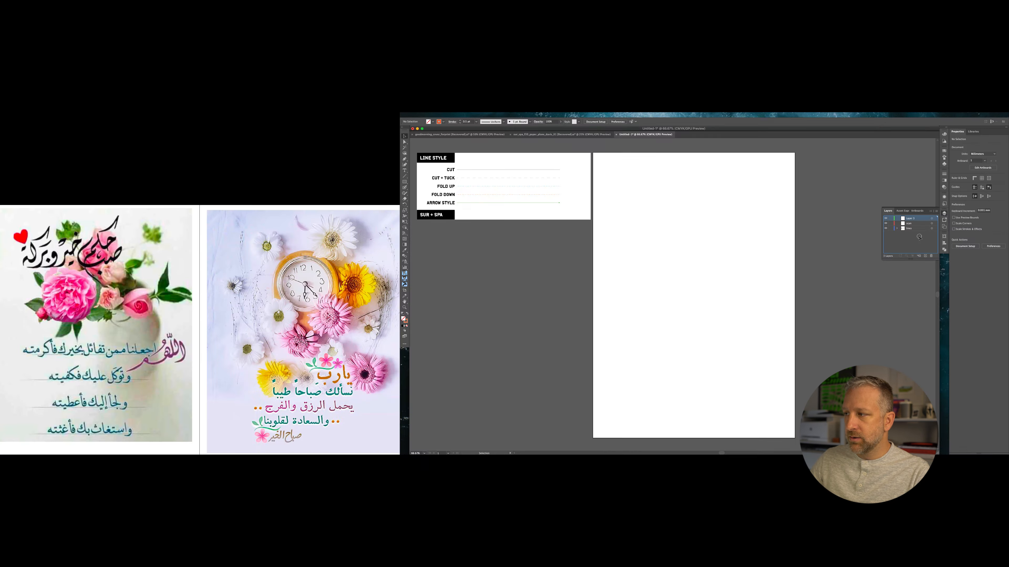
pyautogui.click(881, 240)
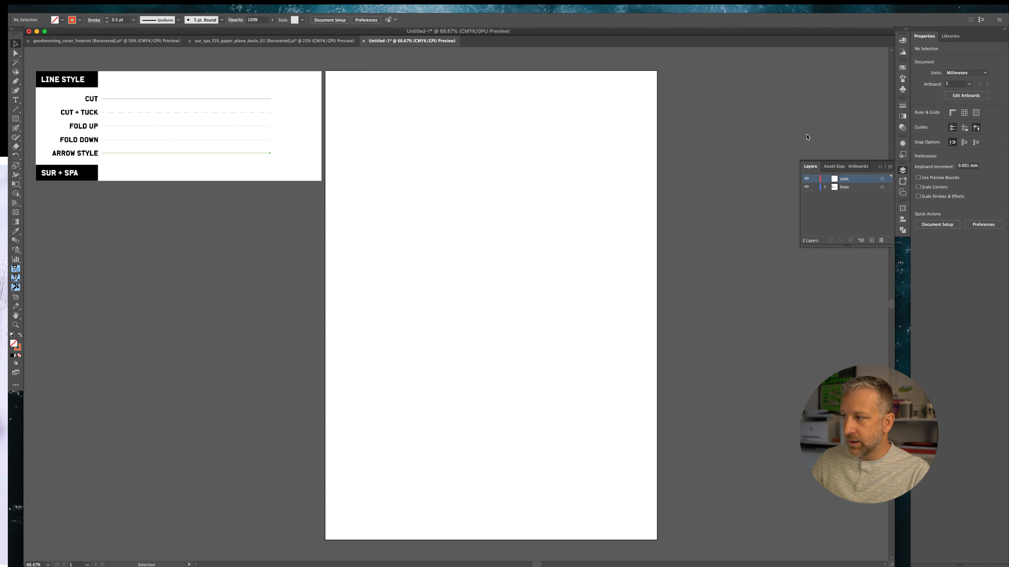
pyautogui.click(814, 186)
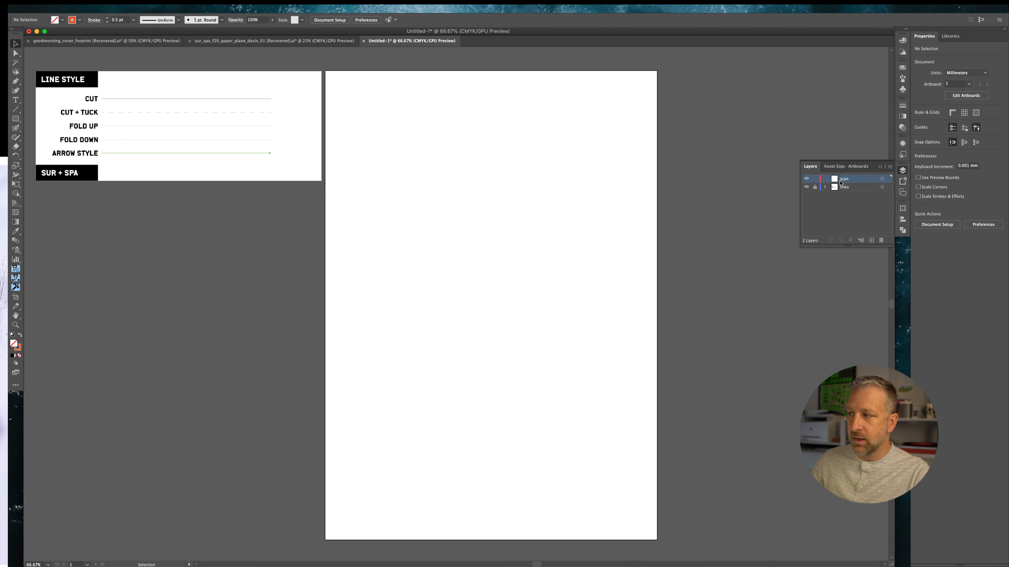
# Place the linked file scan0001.pdf onto the scan layer at the artboard's top-left corner
pyautogui.click(67, 6)
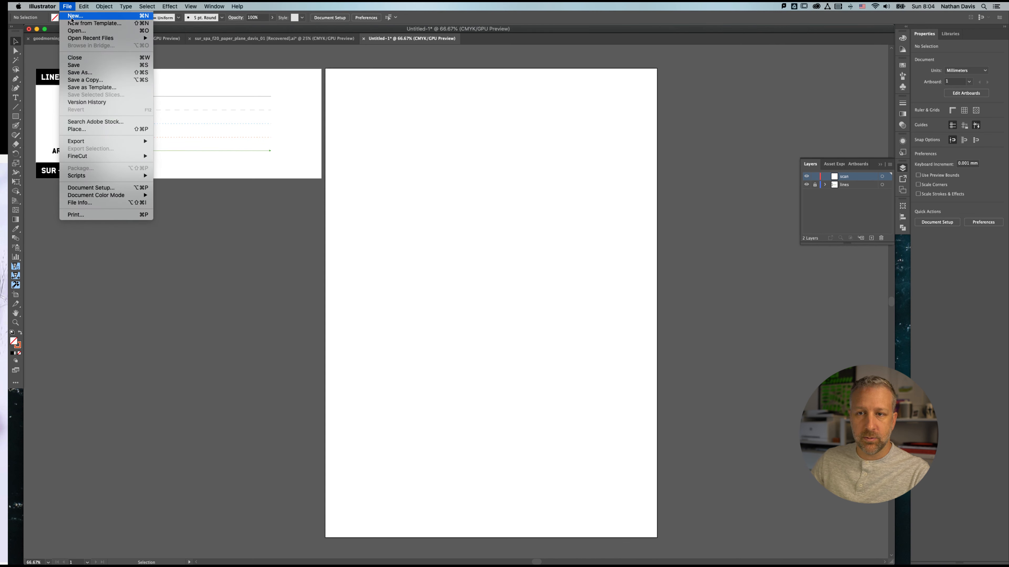
pyautogui.click(73, 129)
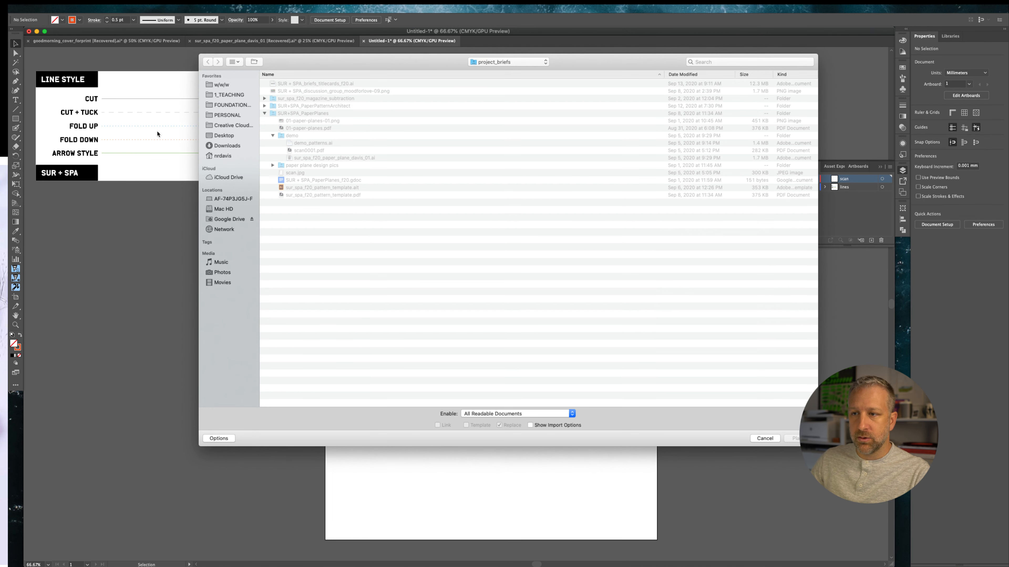
pyautogui.click(302, 151)
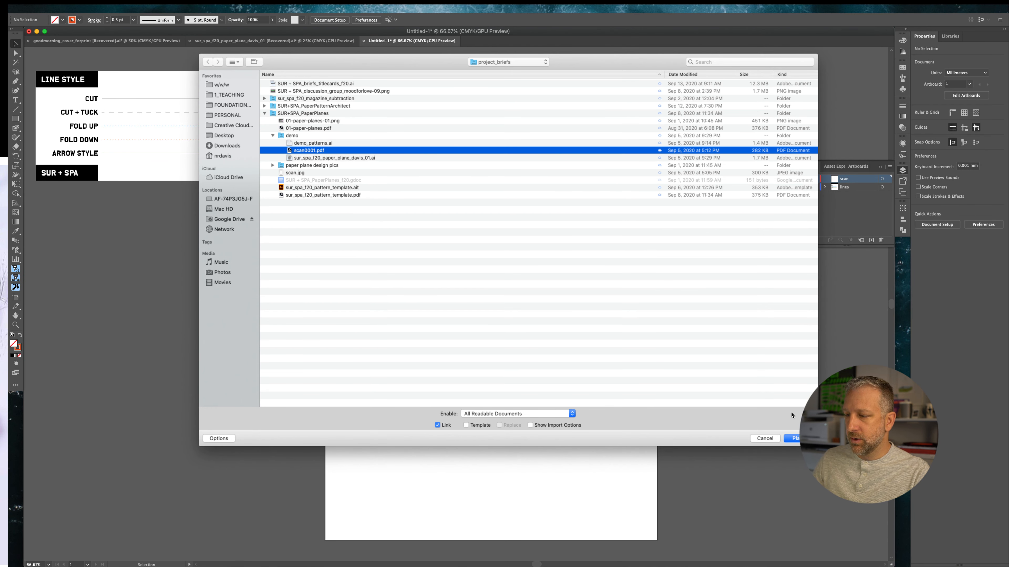
pyautogui.press('Return')
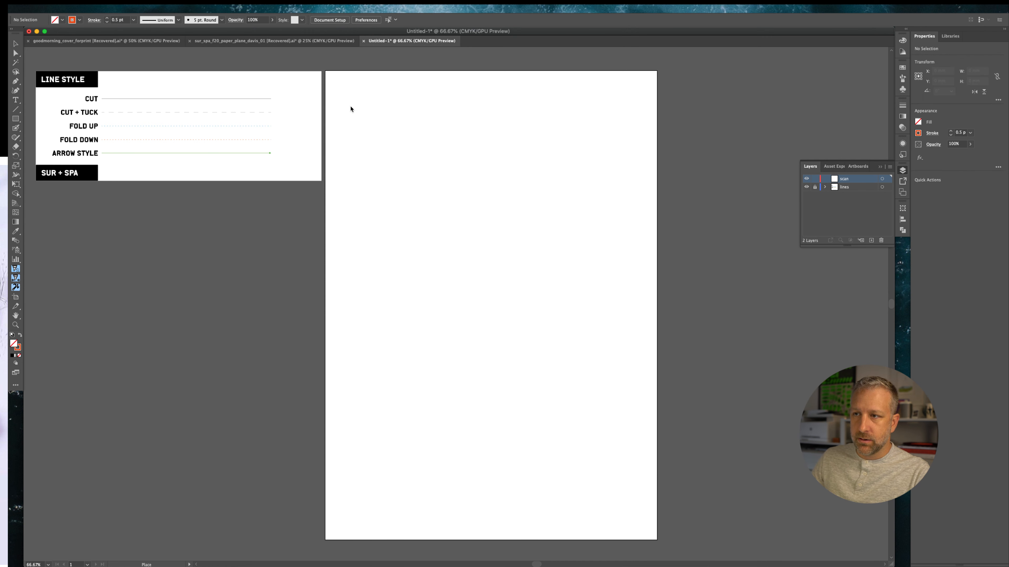
pyautogui.click(339, 85)
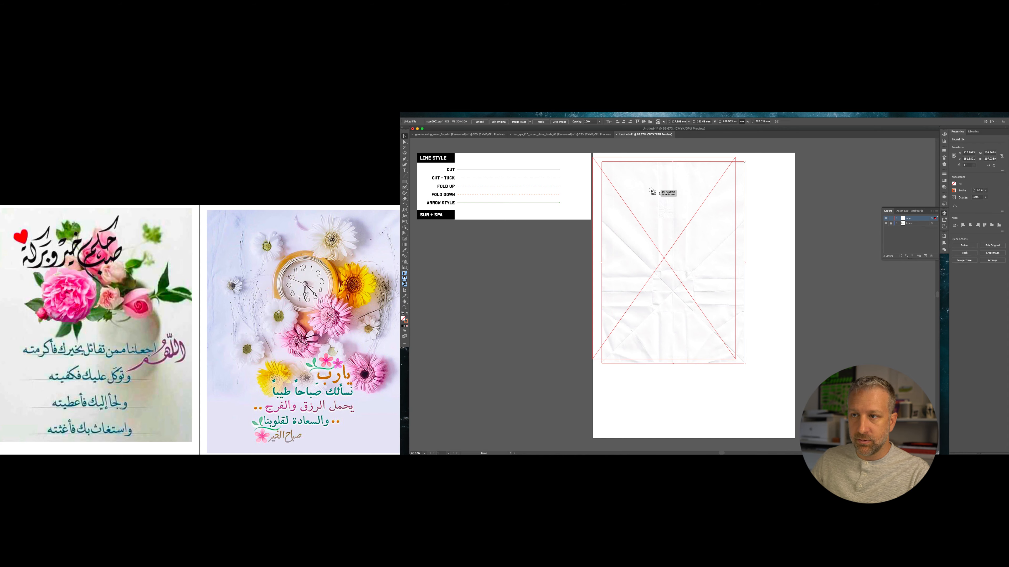
# Move the placed scan to the artboard's top-left corner and scale it to fill the whole artboard
pyautogui.moveTo(438, 145); pyautogui.dragTo(421, 128)
pyautogui.moveTo(653, 190); pyautogui.dragTo(653, 190)
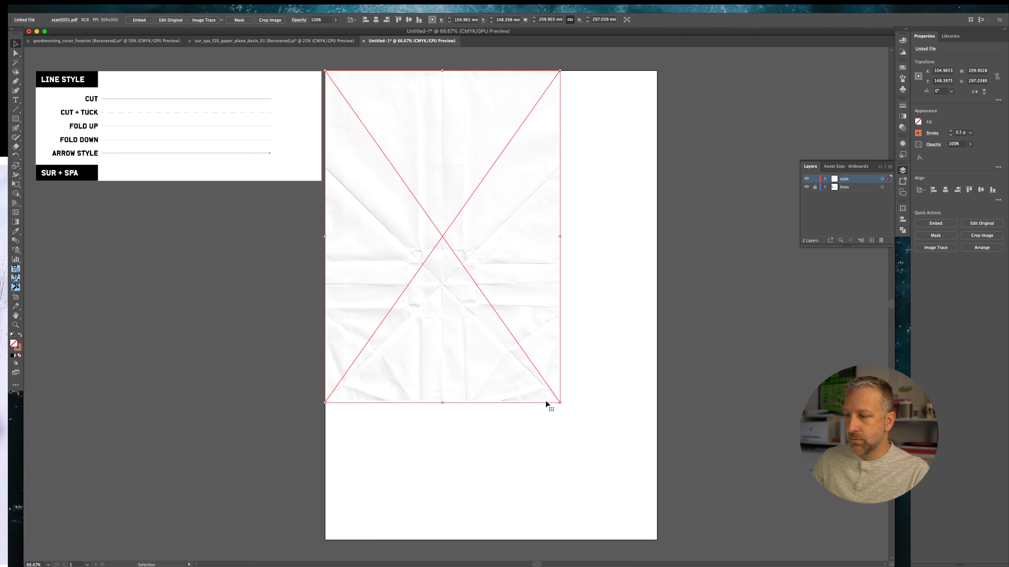
pyautogui.moveTo(560, 403); pyautogui.dragTo(656, 539)
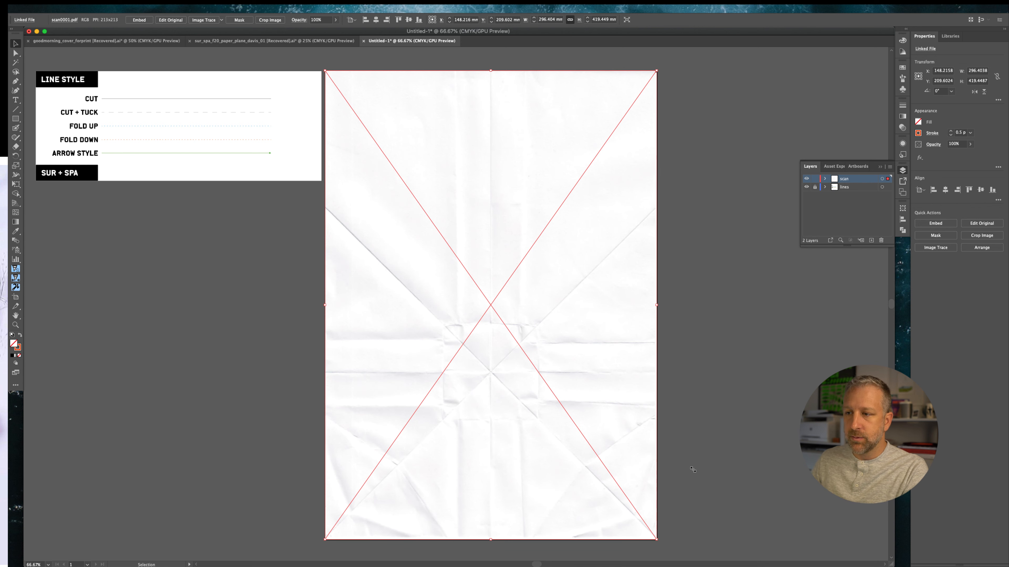
# Unlock the lines layer and move it above the scan layer
pyautogui.click(270, 315)
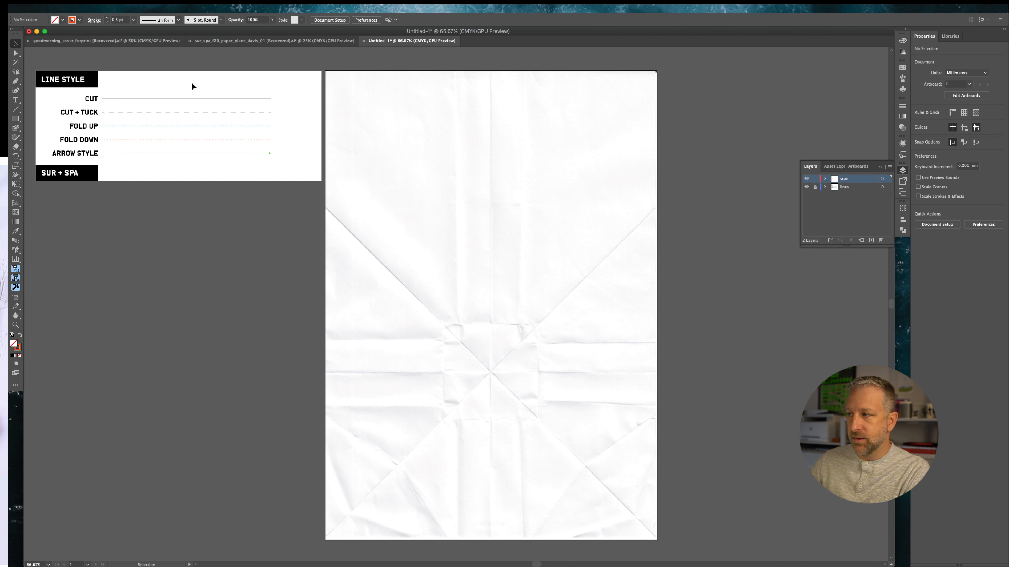
pyautogui.click(814, 187)
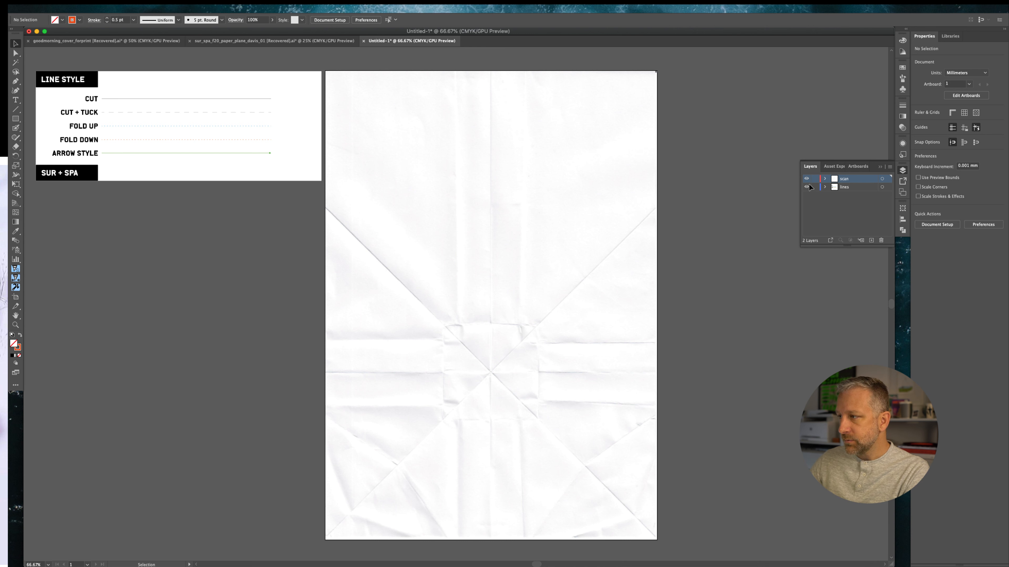
pyautogui.click(855, 189)
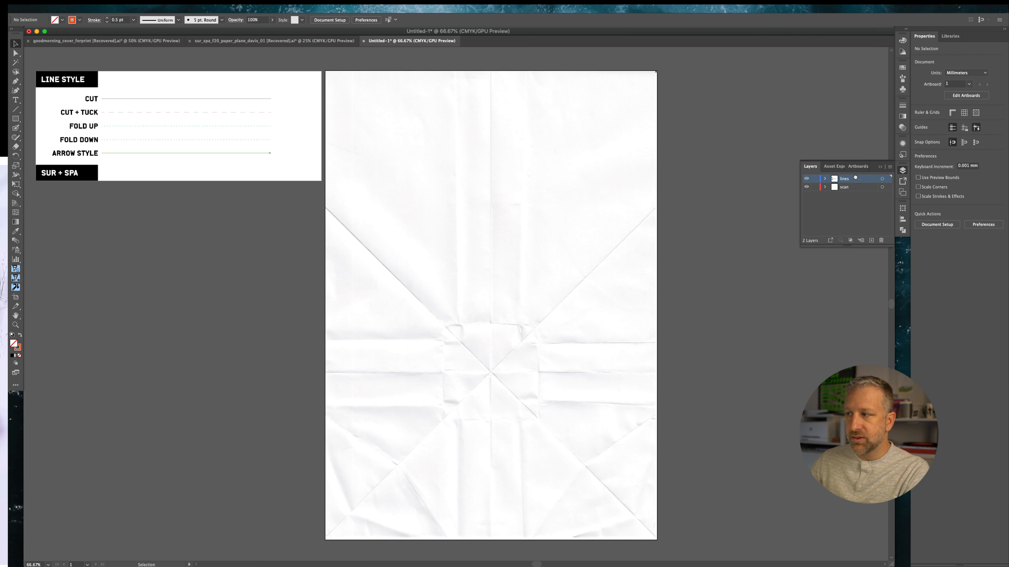
pyautogui.moveTo(856, 189); pyautogui.dragTo(838, 176)
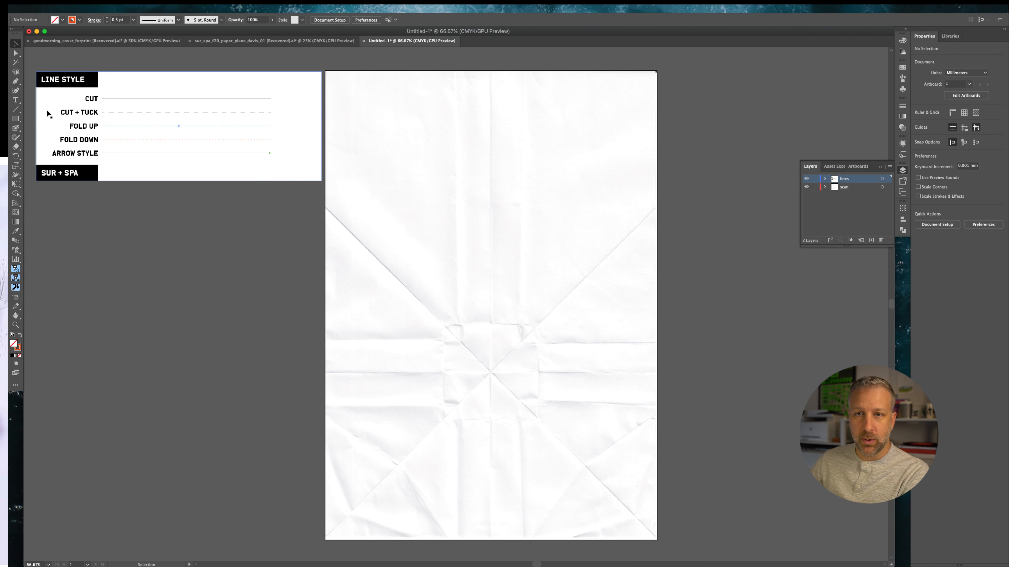
# Sample the Fold Up dashed line style with the Eyedropper and open the Stroke panel
pyautogui.click(15, 81)
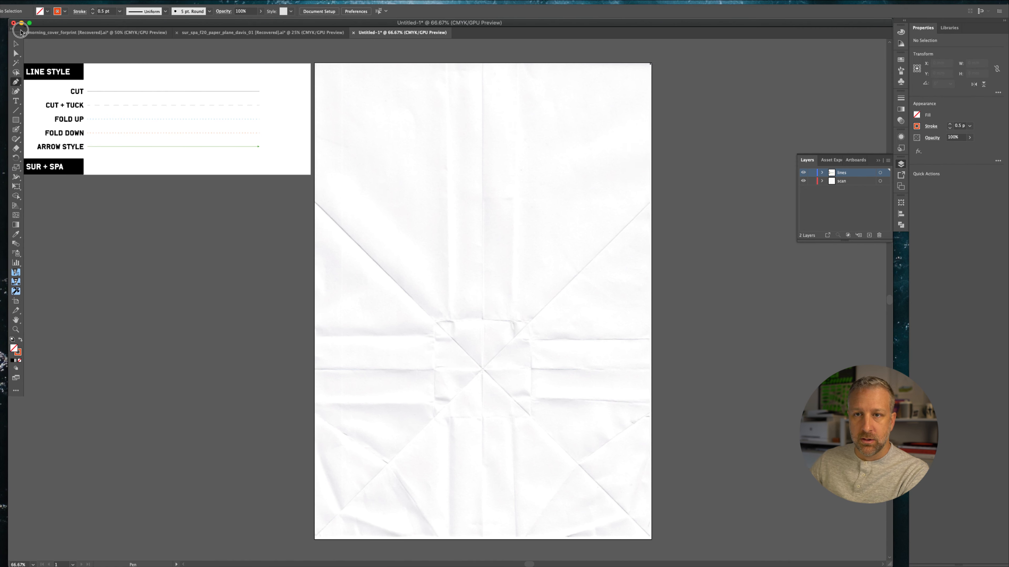
pyautogui.moveTo(20, 31); pyautogui.dragTo(21, 34)
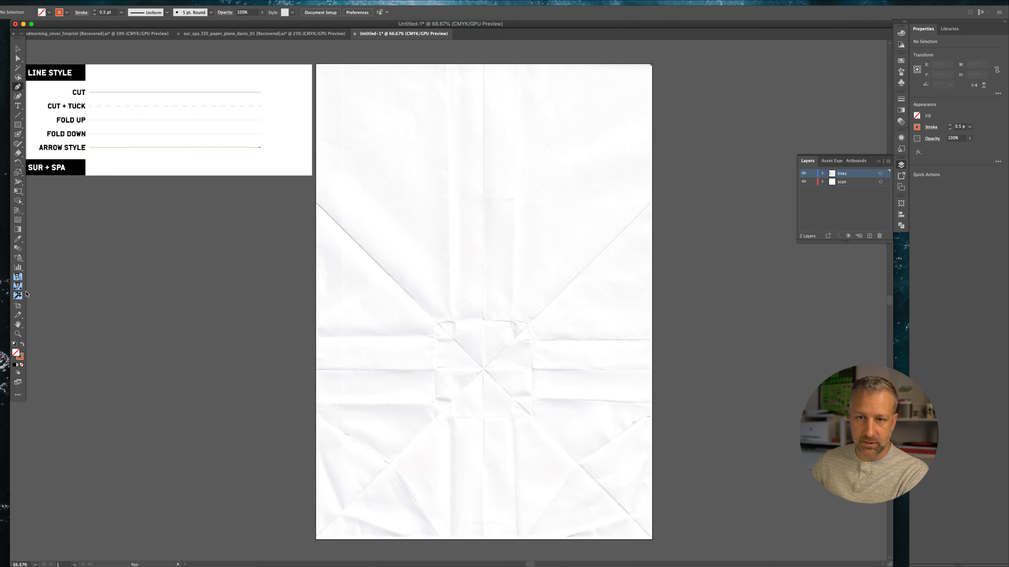
pyautogui.click(18, 238)
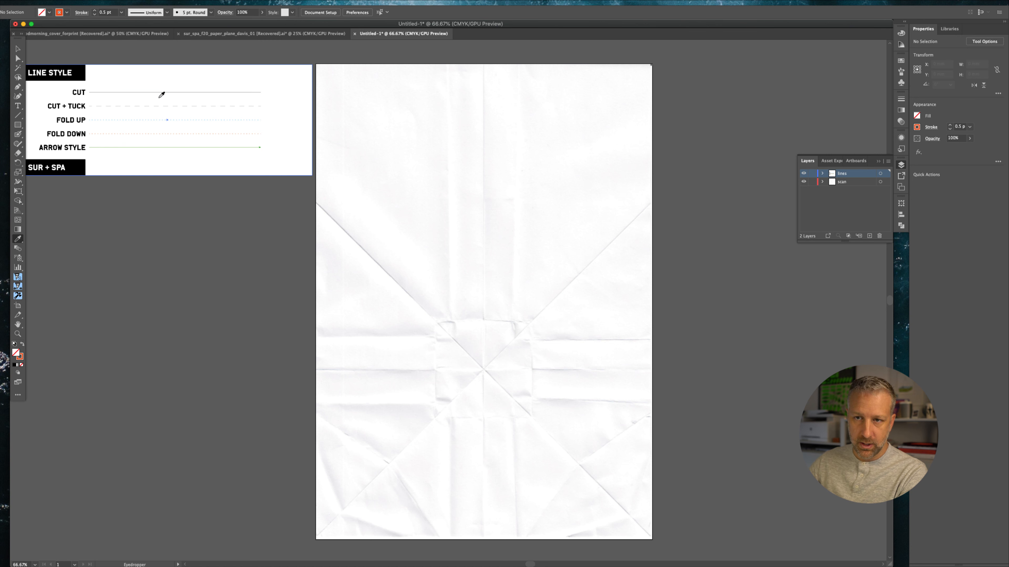
pyautogui.click(146, 119)
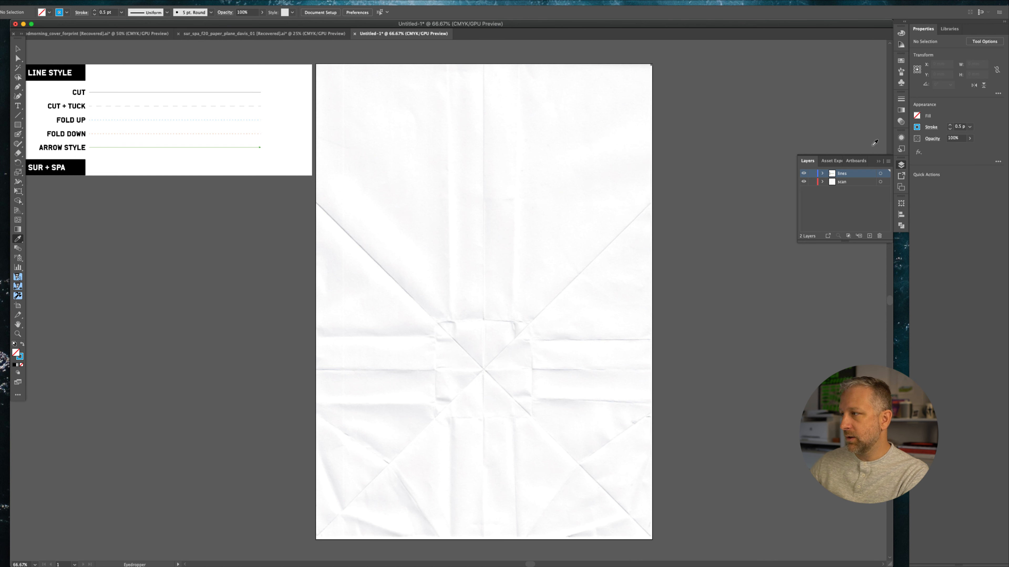
pyautogui.click(901, 99)
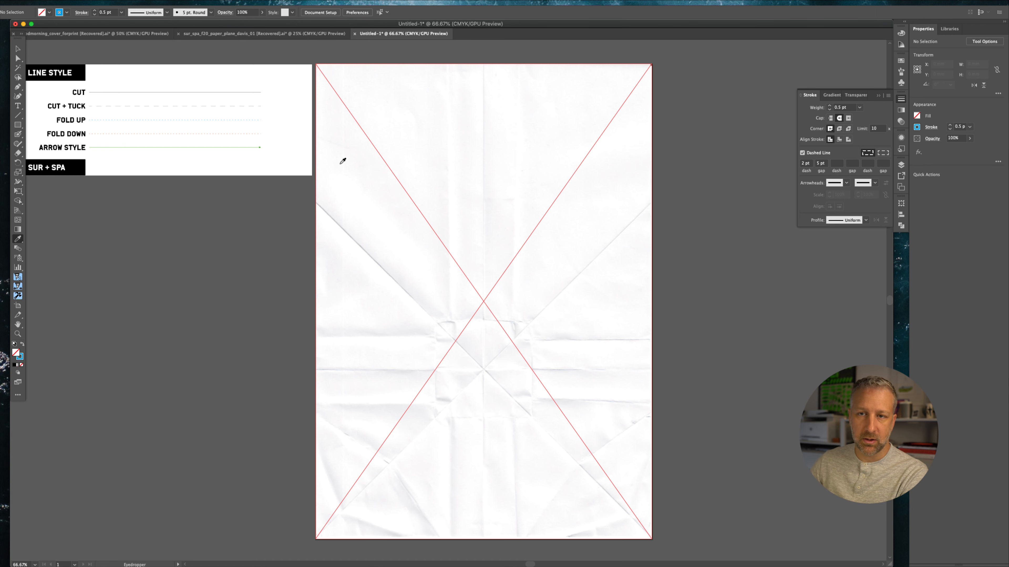
# Draw a vertical fold line about 227 mm long with the Pen tool from the top edge along the left crease
pyautogui.click(18, 86)
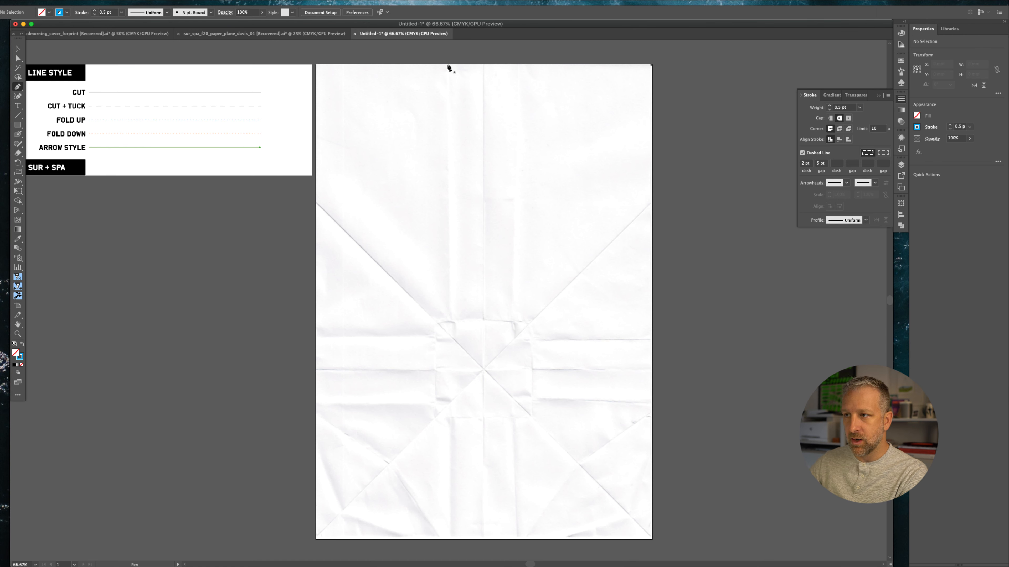
pyautogui.click(447, 63)
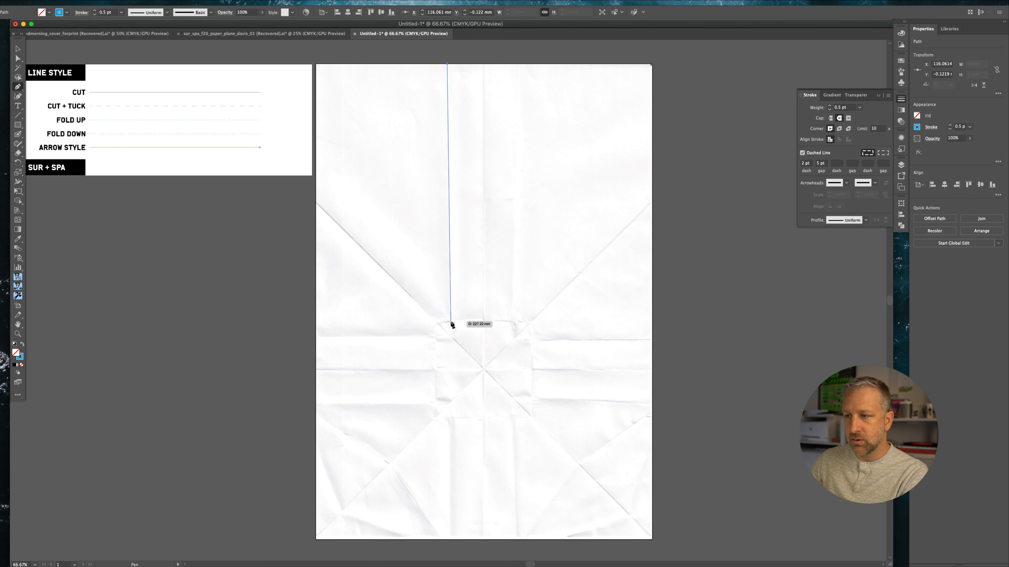
pyautogui.click(451, 321)
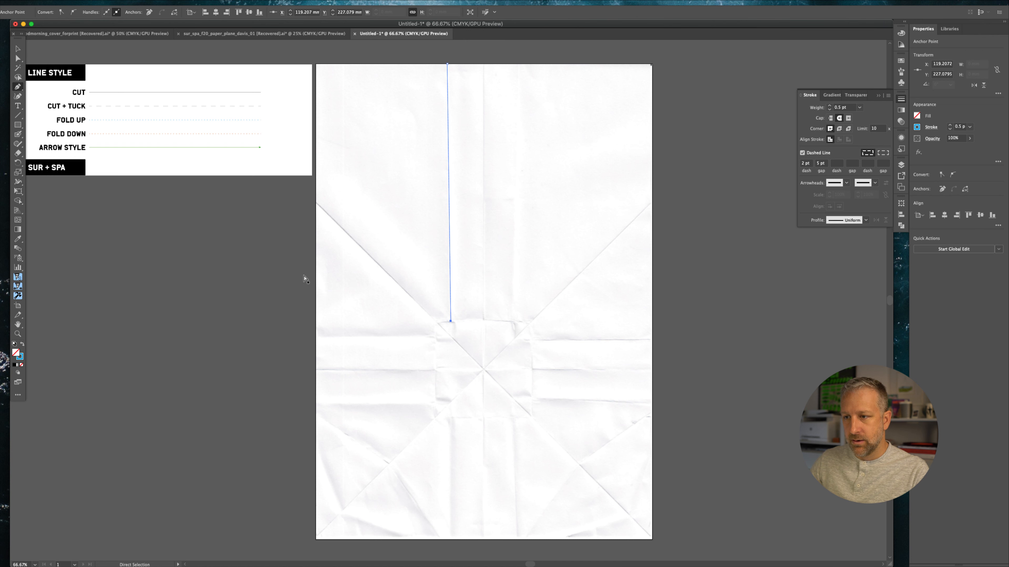
pyautogui.keyDown('super'); pyautogui.click(305, 277); pyautogui.keyUp('super')
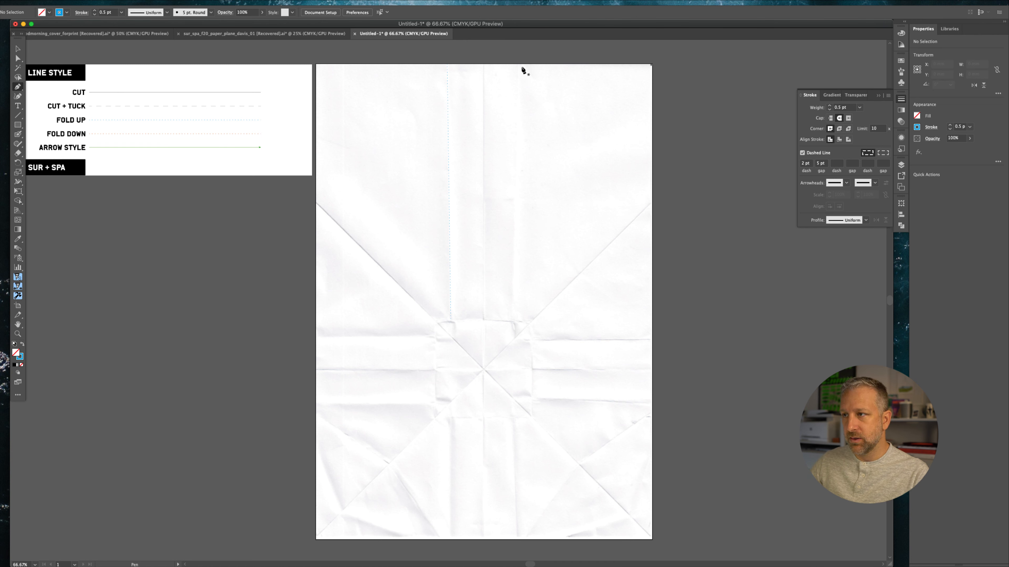
# Draw a second vertical fold line about 227 mm long from the top edge along the right crease
pyautogui.click(517, 65)
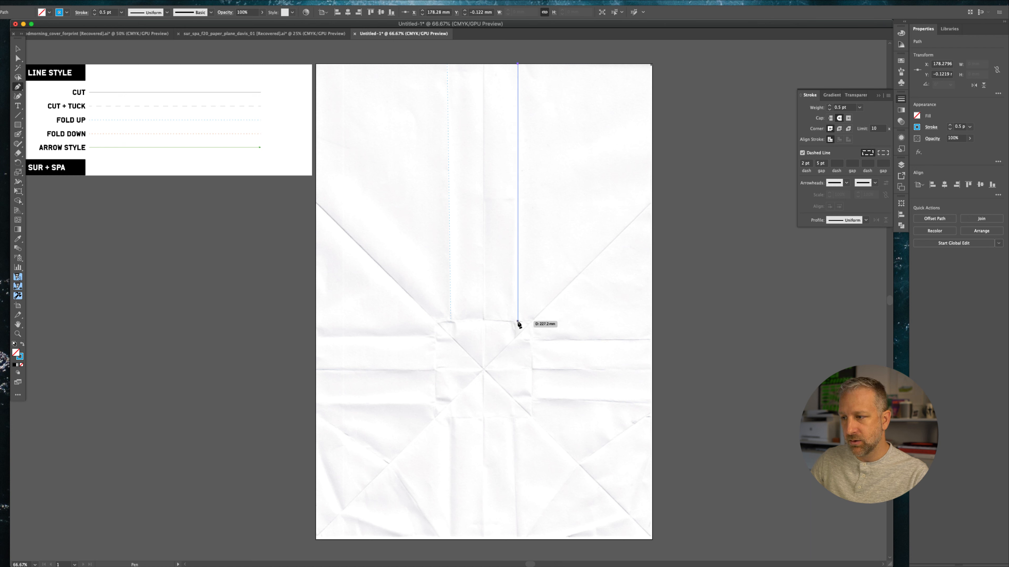
pyautogui.click(517, 321)
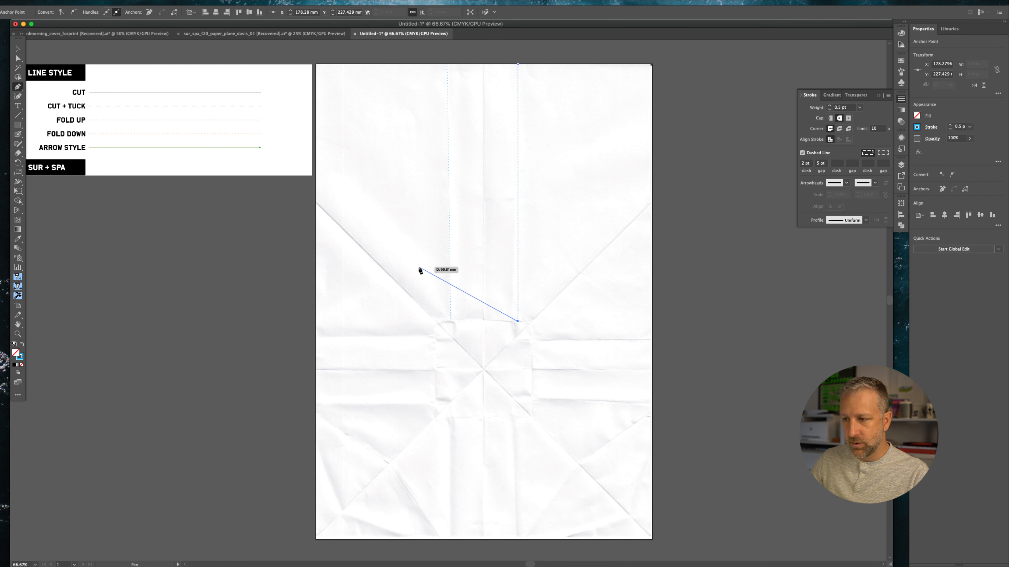
pyautogui.keyDown('super'); pyautogui.click(695, 285); pyautogui.keyUp('super')
# Zoom in to inspect the two dashed fold lines against the scanned creases
pyautogui.press('super+equal')
pyautogui.press('super+equal')
pyautogui.press('super+equal')
pyautogui.press('super+equal')
pyautogui.press('super+equal')
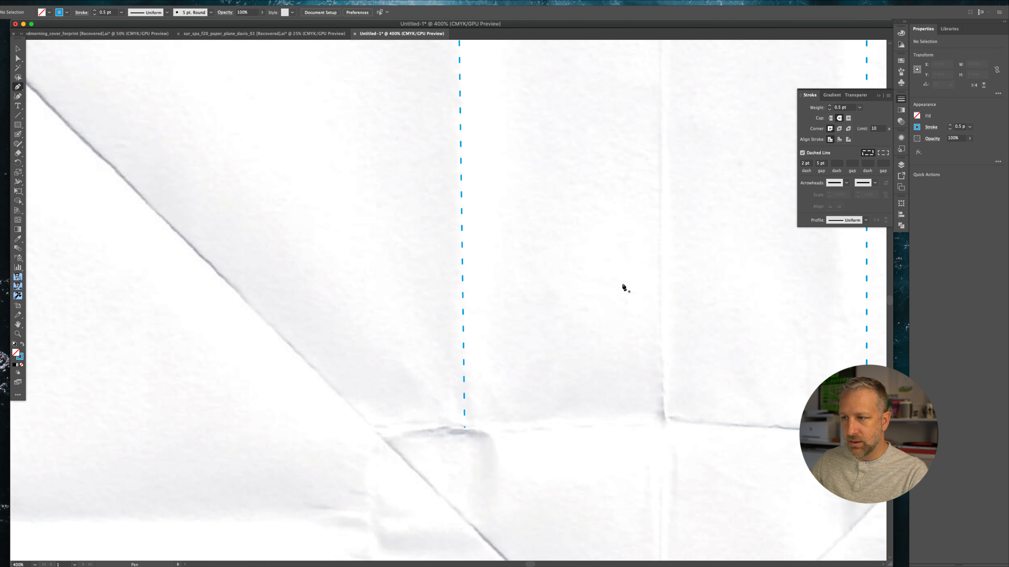
pyautogui.press('super+minus')
pyautogui.press('super+minus')
pyautogui.press('super+minus')
pyautogui.press('super+minus')
pyautogui.press('super+minus')
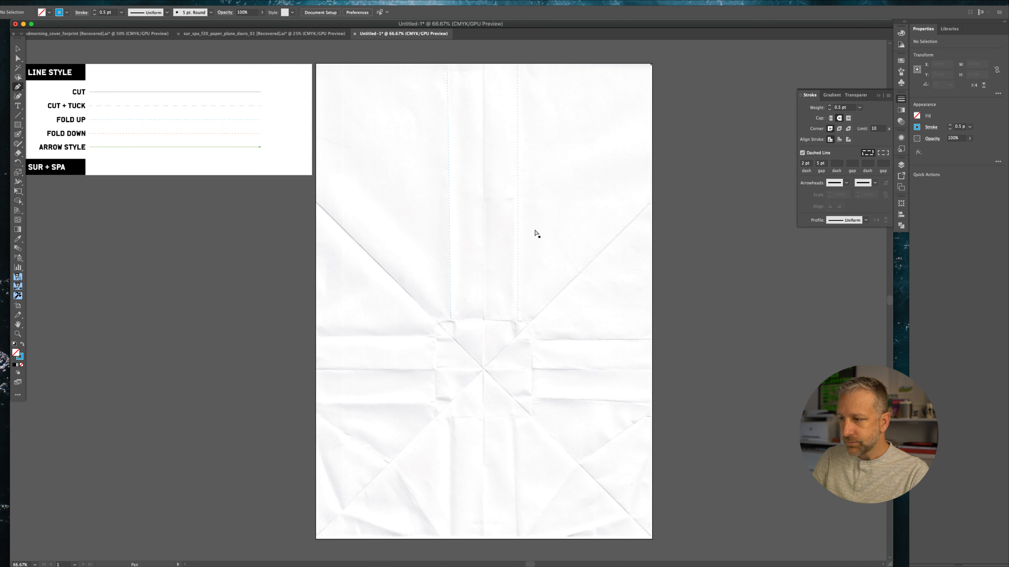
# Draw a horizontal fold line about 108 mm long from the central square to the artboard's right edge
pyautogui.moveTo(571, 282); pyautogui.dragTo(500, 232)
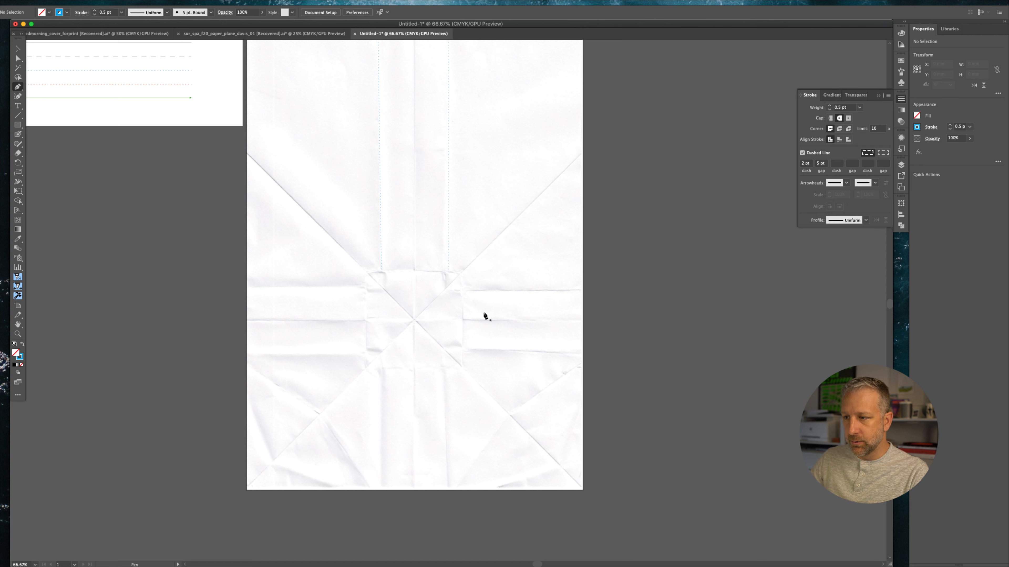
pyautogui.click(462, 320)
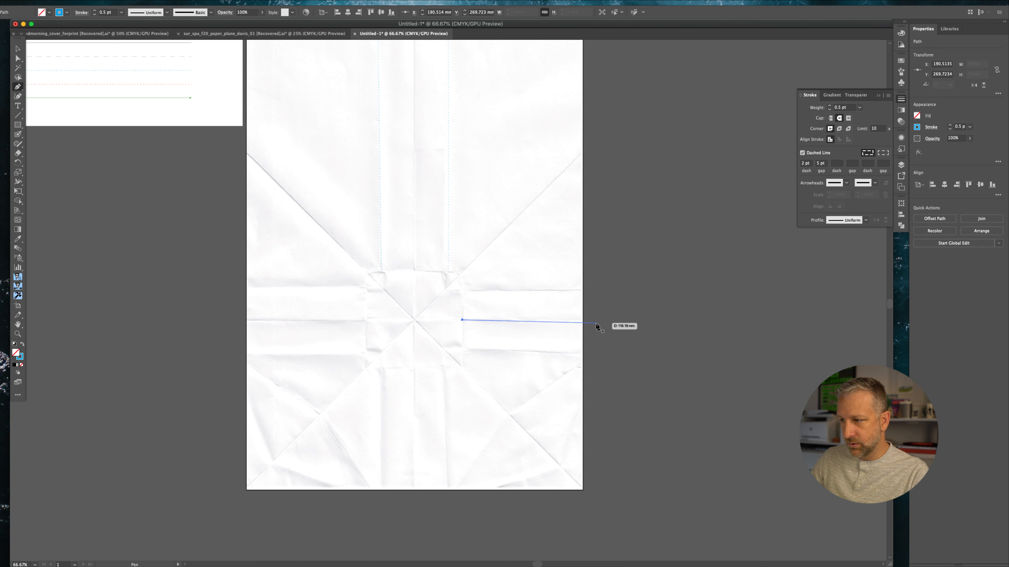
pyautogui.click(582, 320)
pyautogui.keyDown('super'); pyautogui.click(621, 317); pyautogui.keyUp('super')
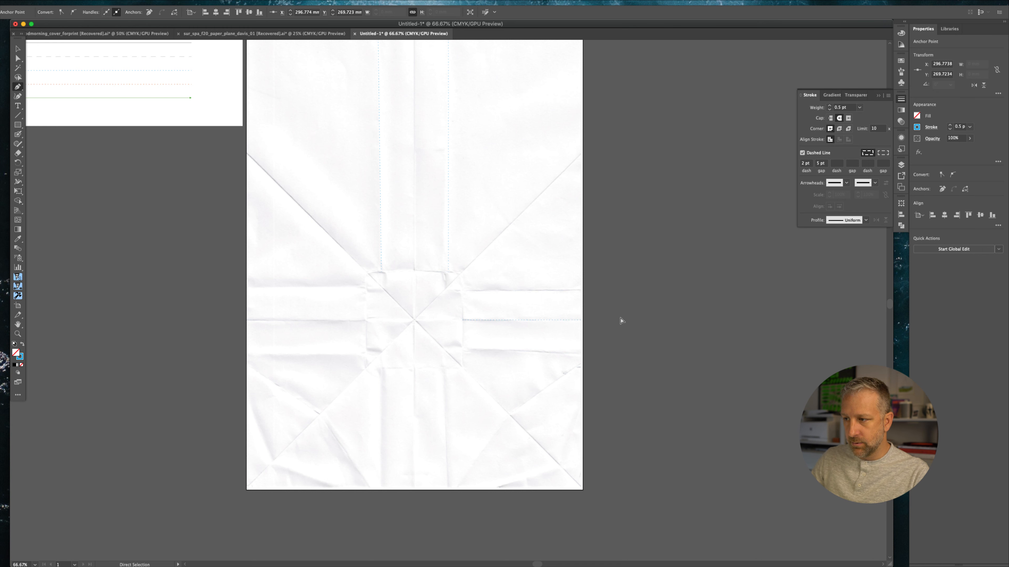
# Draw a horizontal fold line about 109 mm long from the central square to the artboard's left edge
pyautogui.click(365, 321)
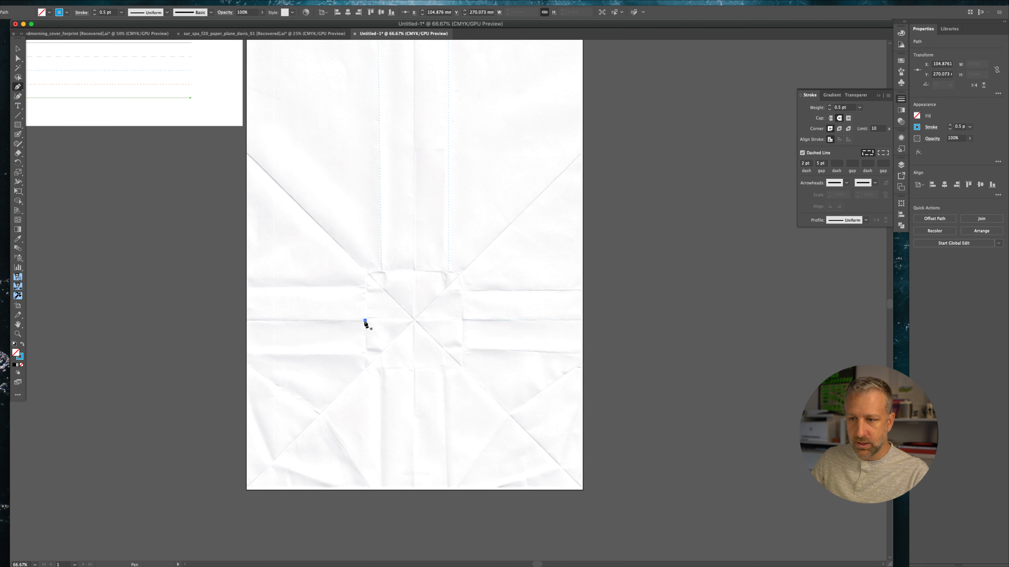
pyautogui.click(246, 320)
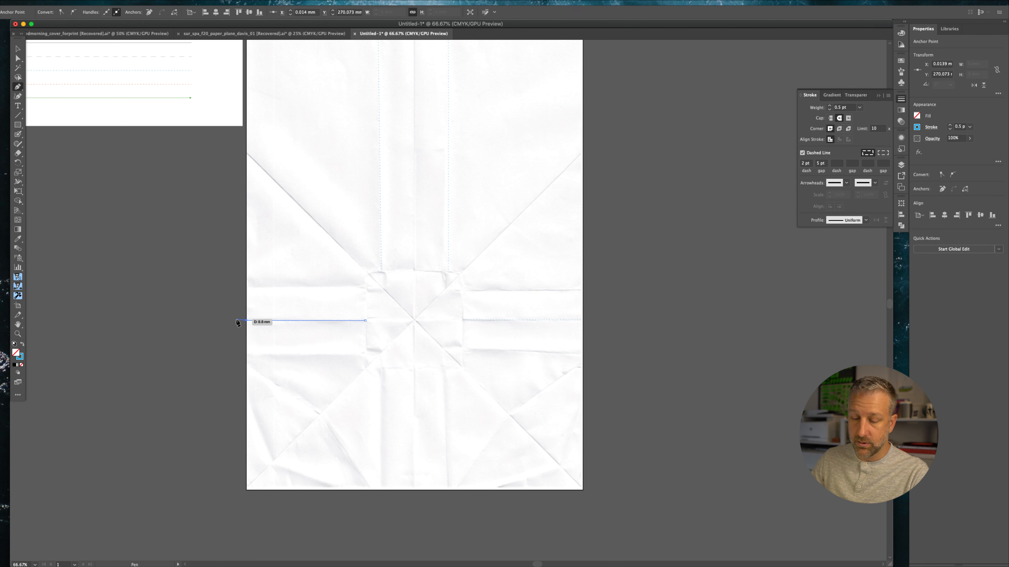
pyautogui.keyDown('super'); pyautogui.click(221, 312); pyautogui.keyUp('super')
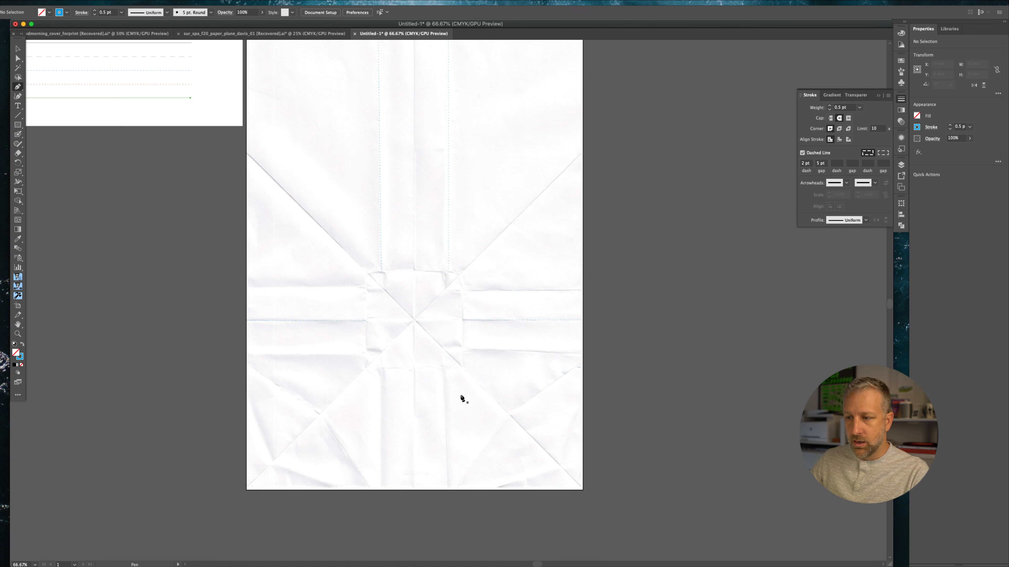
# Draw a diagonal fold line from the lower left crease down to the artboard's bottom edge
pyautogui.scroll(-3, 420, 405)
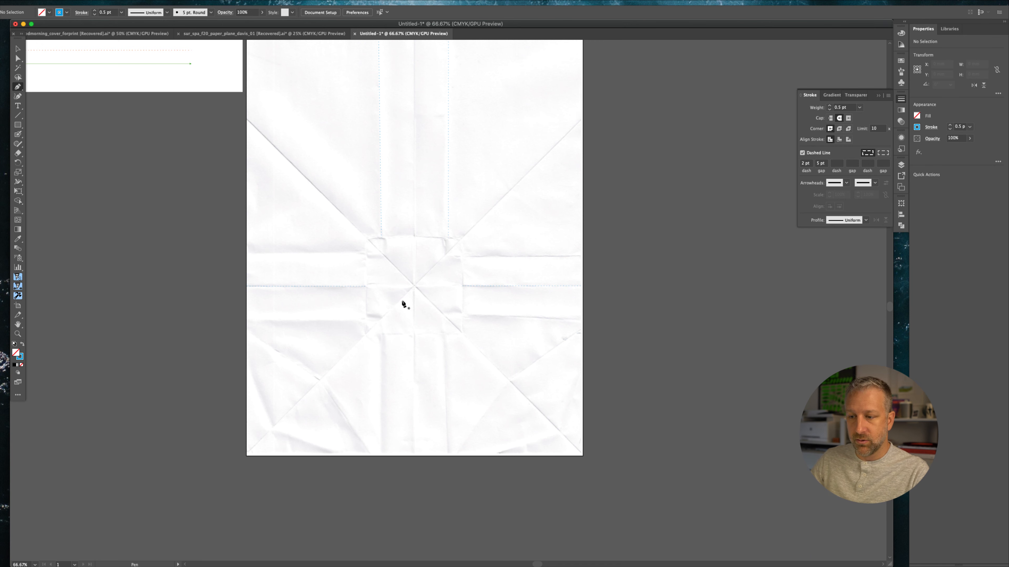
pyautogui.click(319, 381)
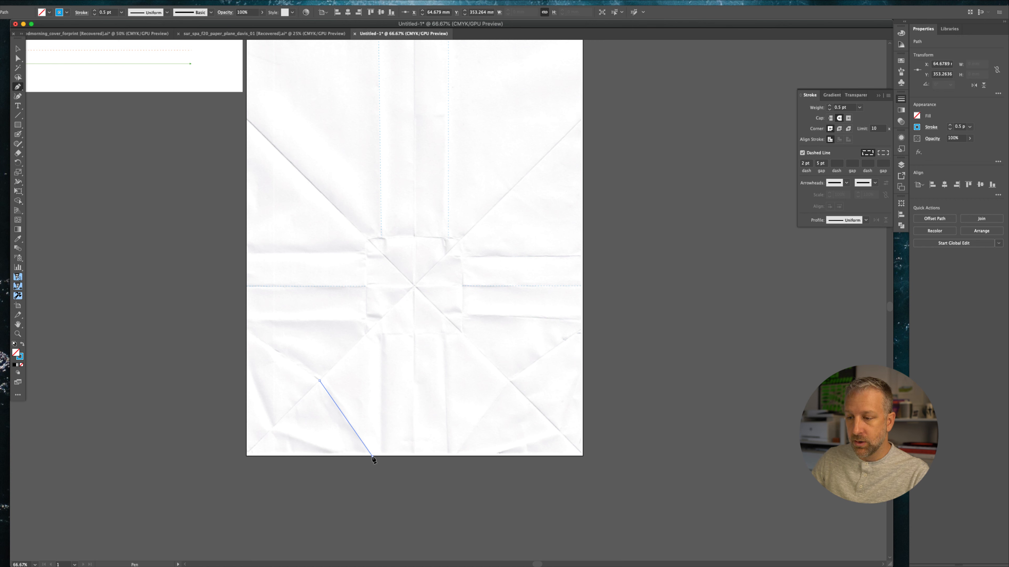
pyautogui.click(372, 458)
pyautogui.press('Escape')
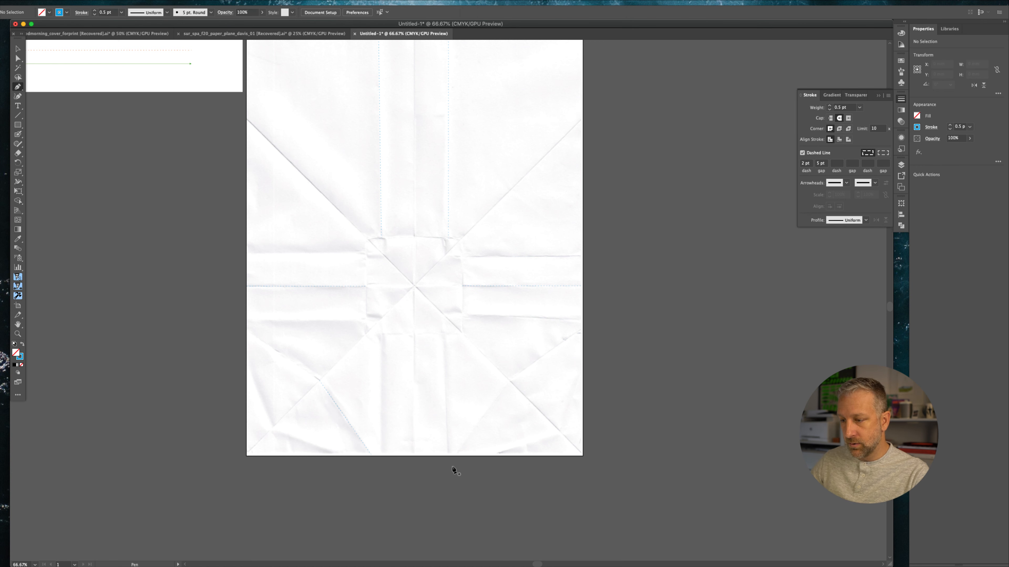
# Draw the mirrored diagonal fold line from the bottom edge up along the lower right crease
pyautogui.click(455, 456)
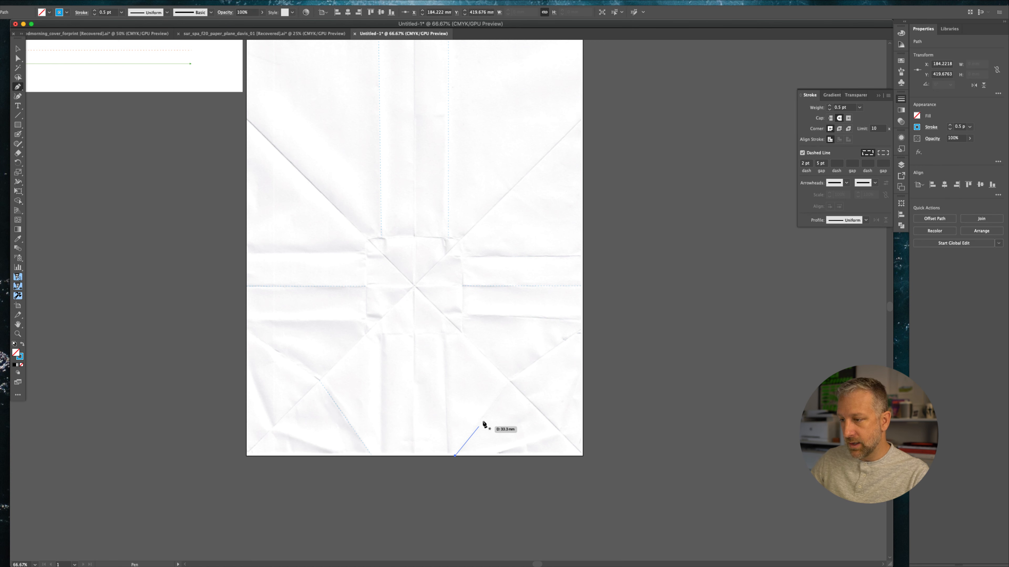
pyautogui.click(510, 384)
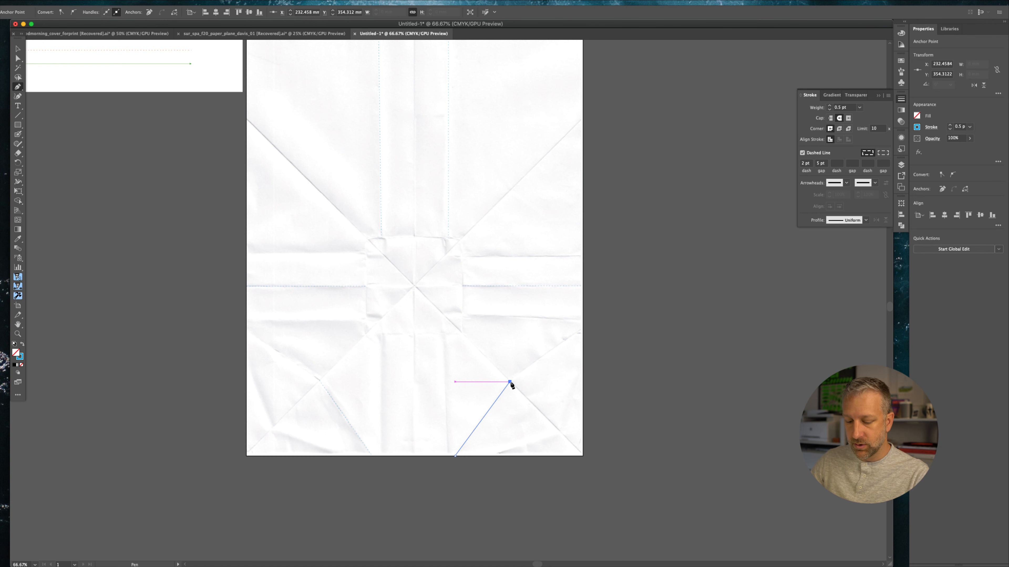
pyautogui.keyDown('super'); pyautogui.click(496, 501); pyautogui.keyUp('super')
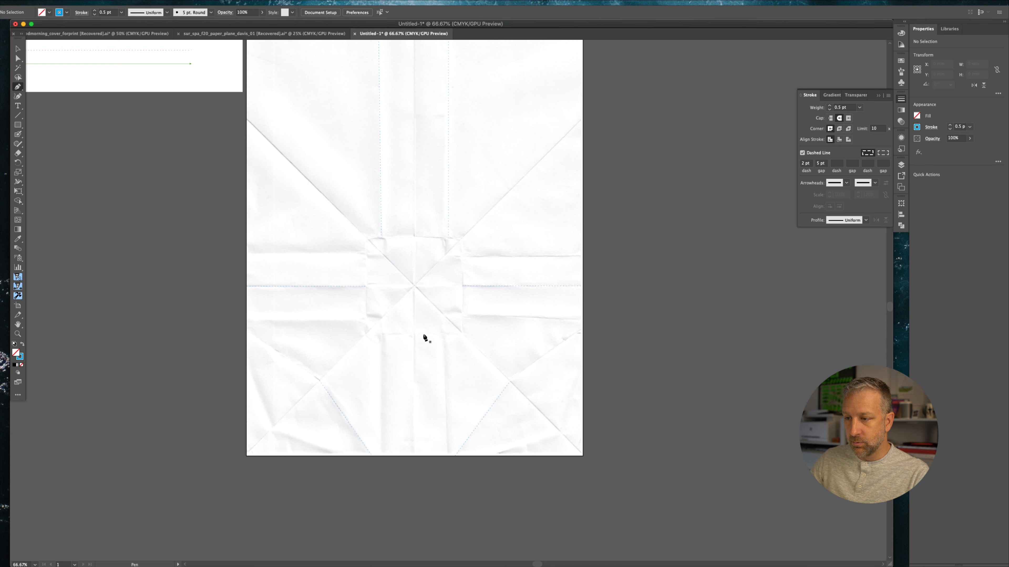
# Draw a vertical fold line from the centre of the square down to the artboard's bottom edge
pyautogui.click(414, 286)
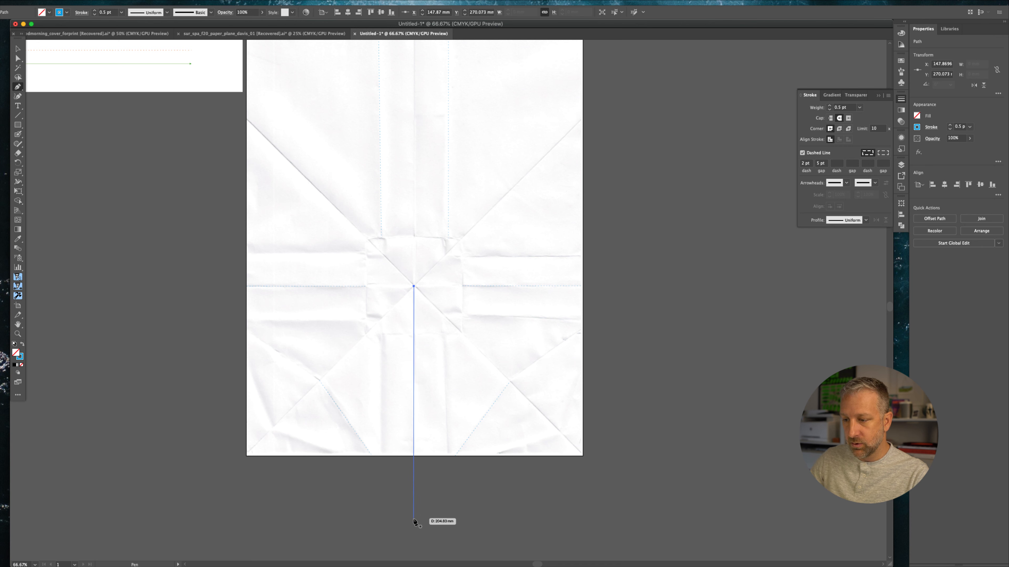
pyautogui.click(414, 457)
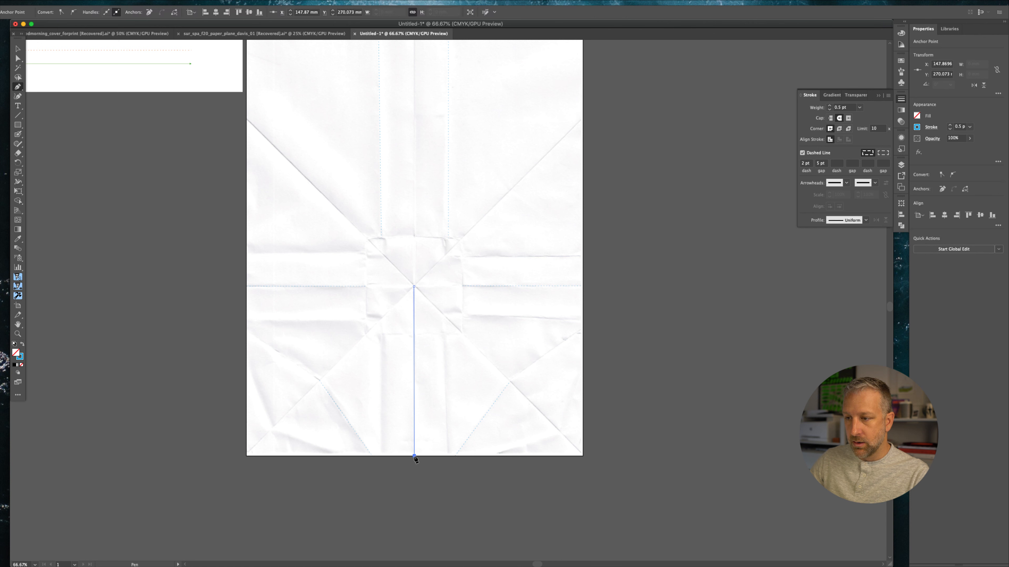
pyautogui.keyDown('super'); pyautogui.click(433, 533); pyautogui.keyUp('super')
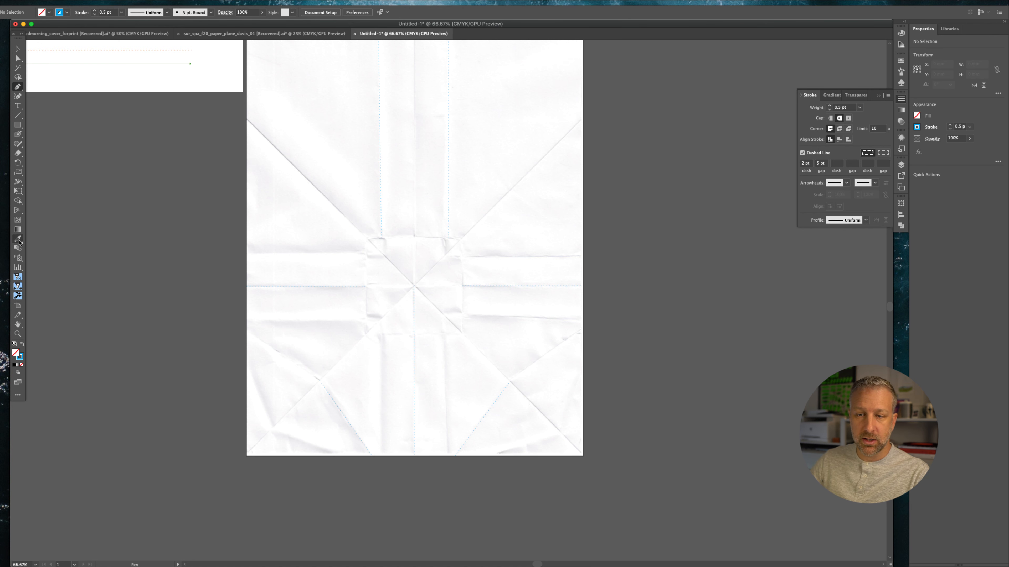
# Pick up the Fold Down line style from the legend with the Eyedropper and return to the Pen tool
pyautogui.scroll(1, 48, 234)
pyautogui.scroll(3, 48, 235)
pyautogui.hscroll(-10, 47, 234)
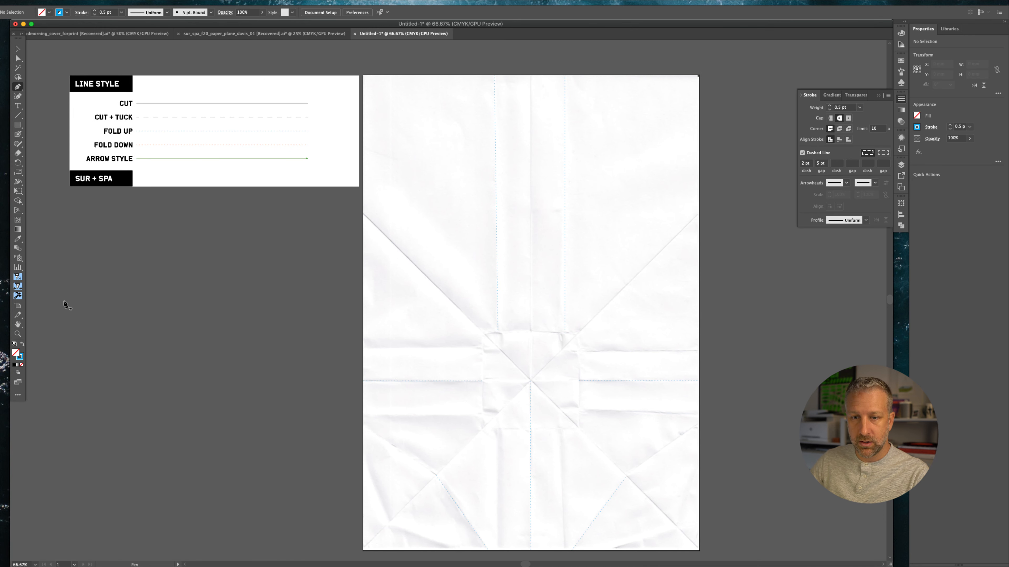
pyautogui.click(17, 239)
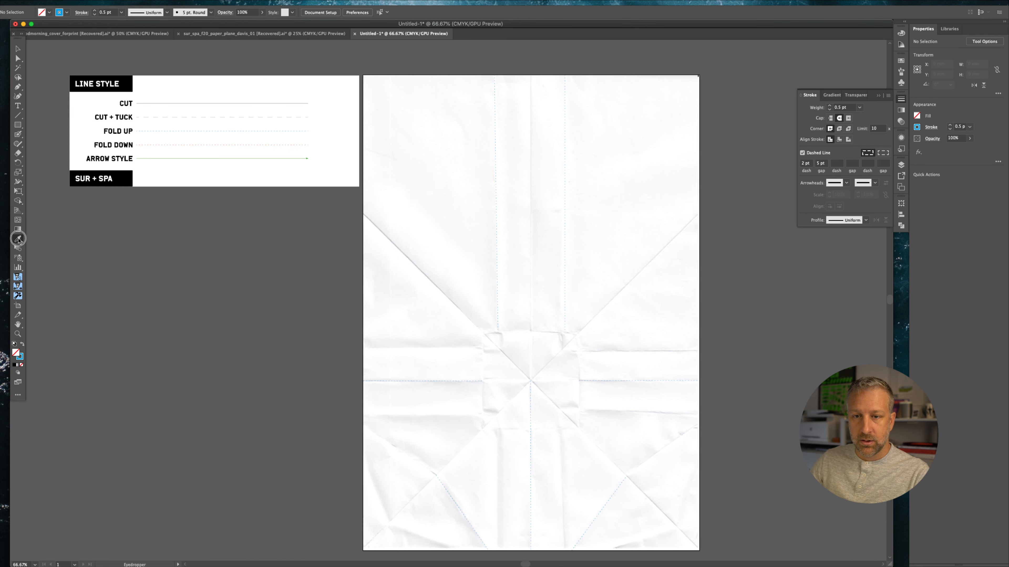
pyautogui.click(271, 143)
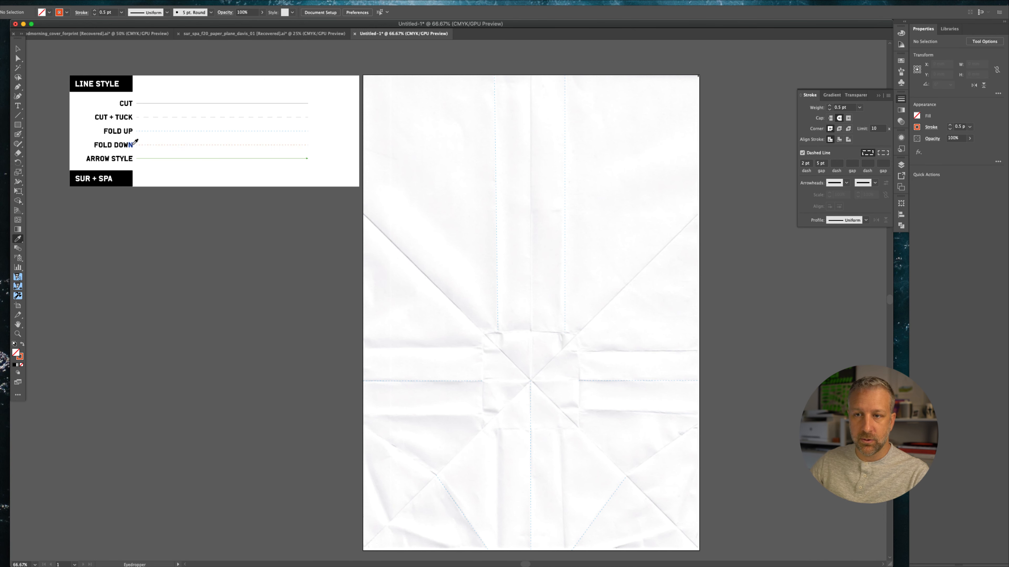
pyautogui.click(18, 87)
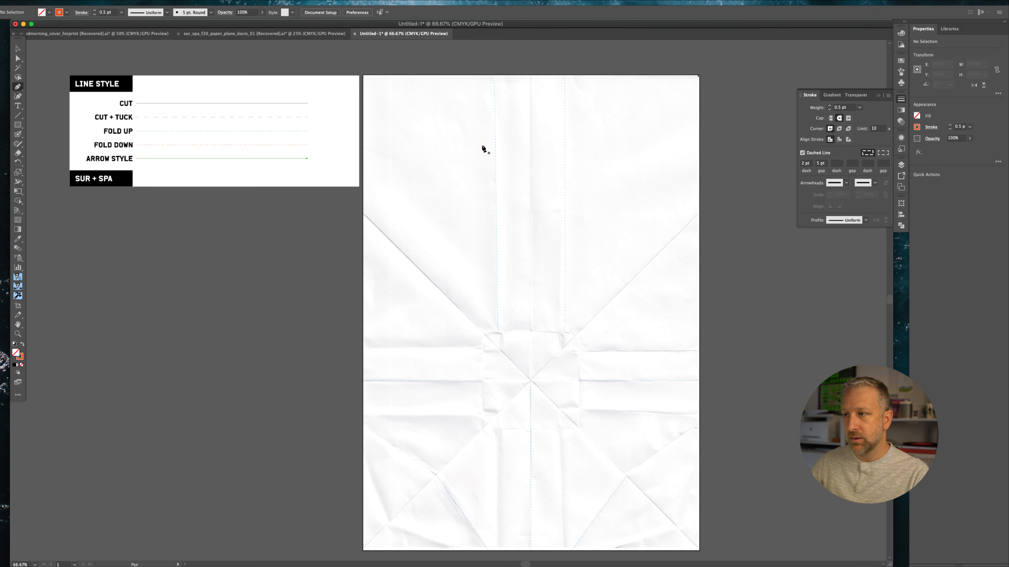
# Draw a vertical Fold Down line about 226 mm long from the top edge down the centre to the square
pyautogui.click(530, 75)
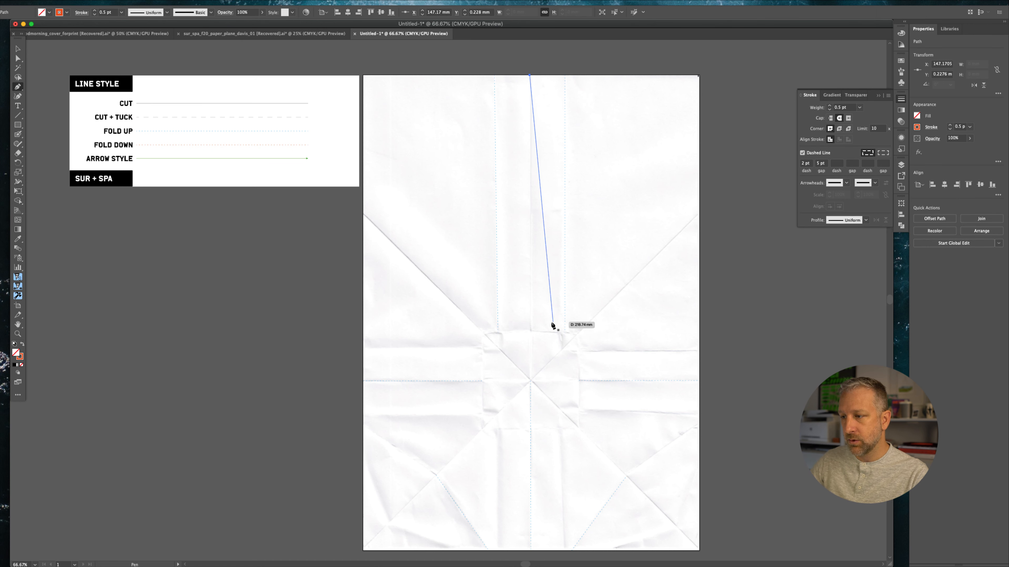
pyautogui.click(531, 331)
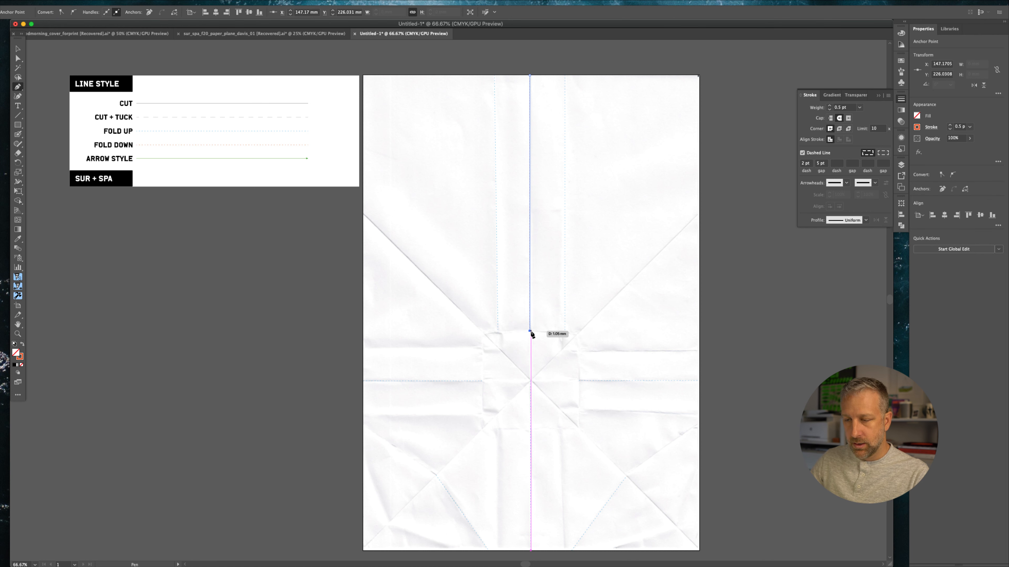
pyautogui.press('Escape')
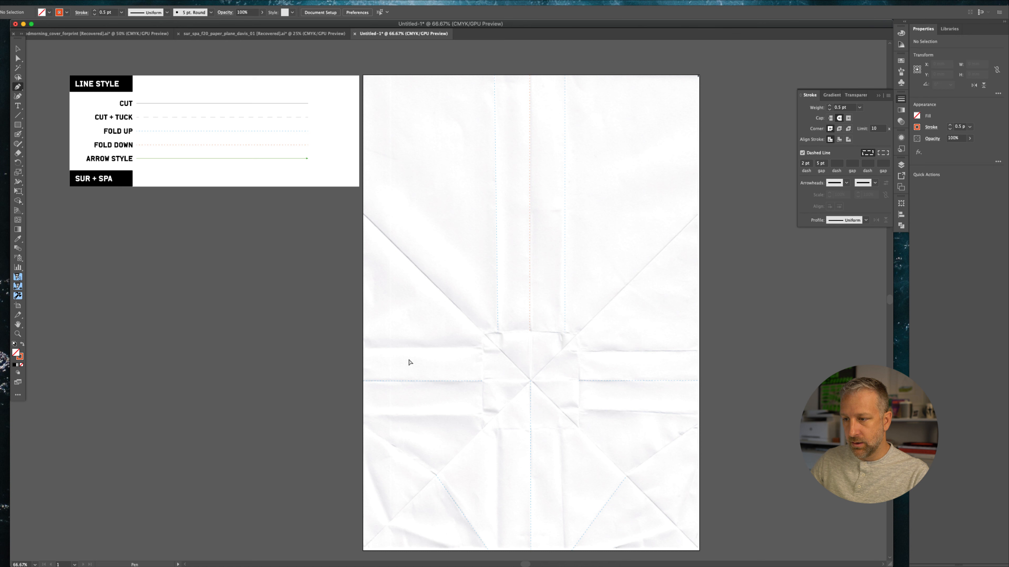
# Draw a horizontal Fold Down line about 108 mm long from the left edge to the central square
pyautogui.click(363, 348)
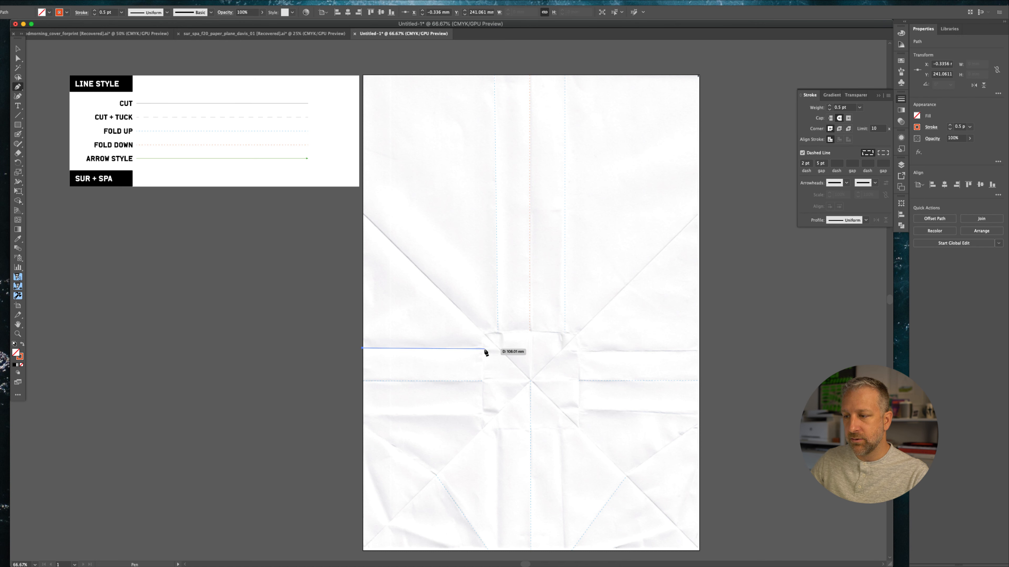
pyautogui.click(483, 349)
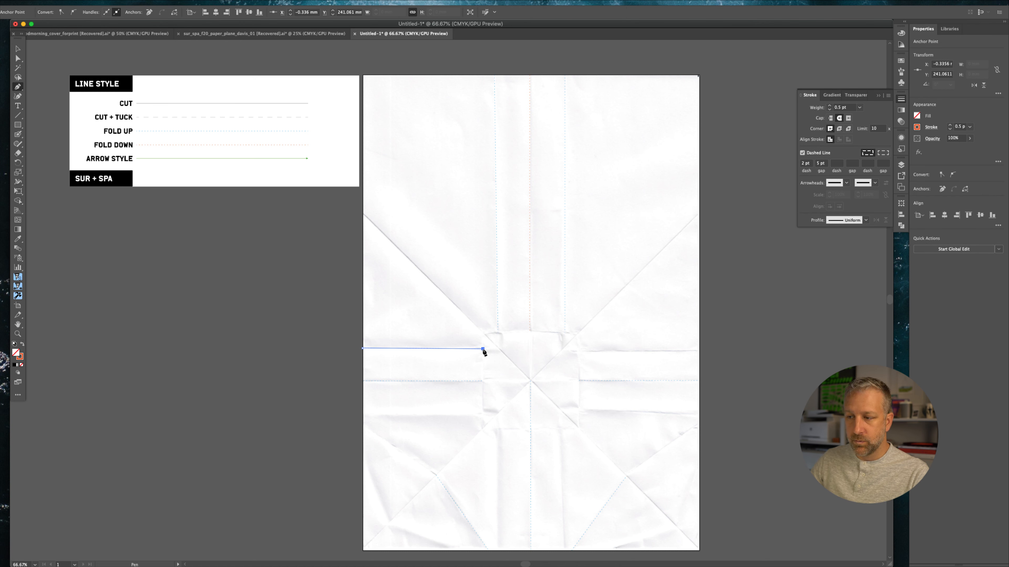
pyautogui.press('Escape')
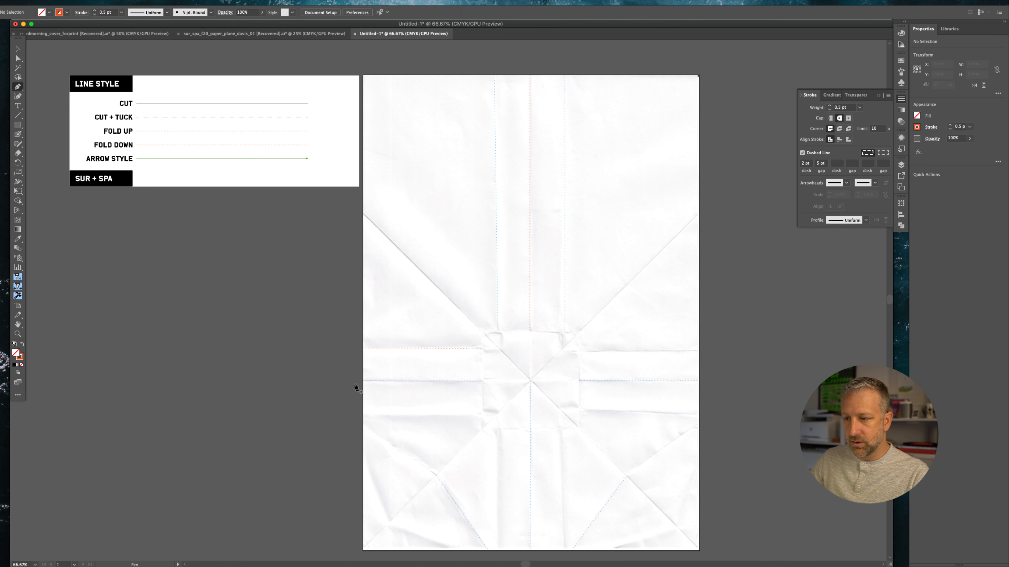
# Draw a lower horizontal Fold Down line about 105 mm long from the left edge to the central square
pyautogui.click(362, 415)
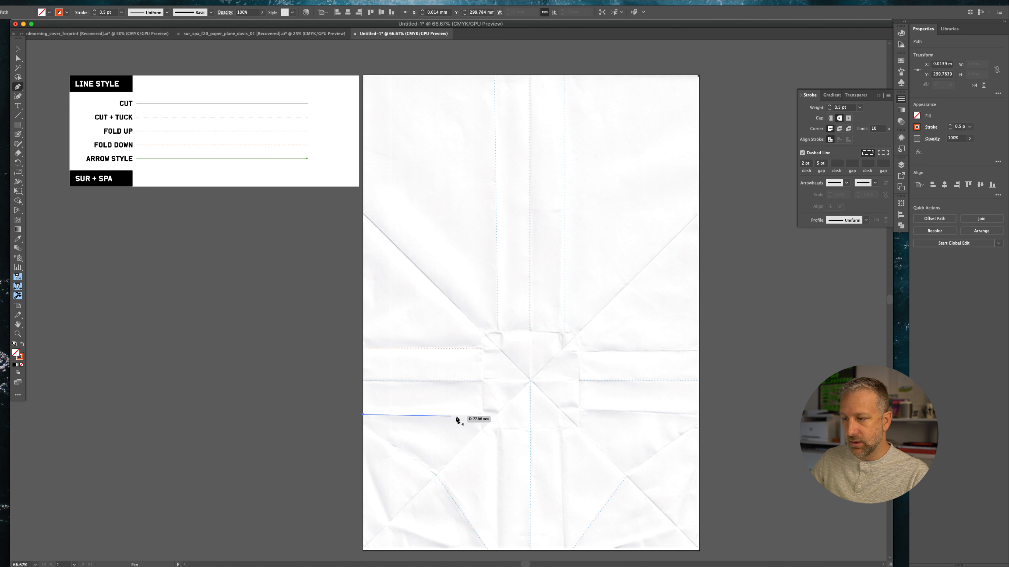
pyautogui.click(481, 416)
pyautogui.press('Escape')
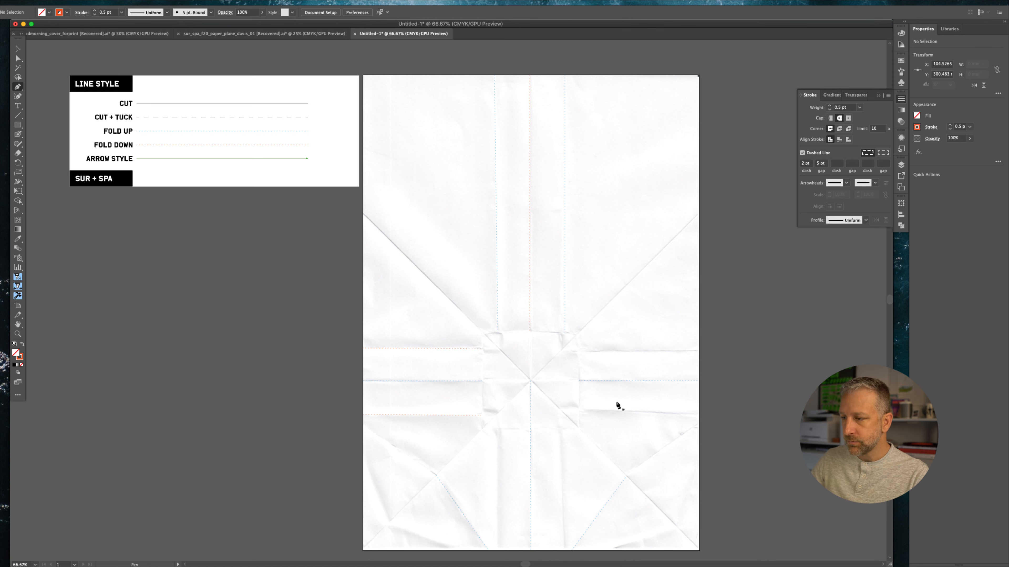
# Draw a lower horizontal Fold Down line from the central square to the artboard's right edge
pyautogui.click(578, 409)
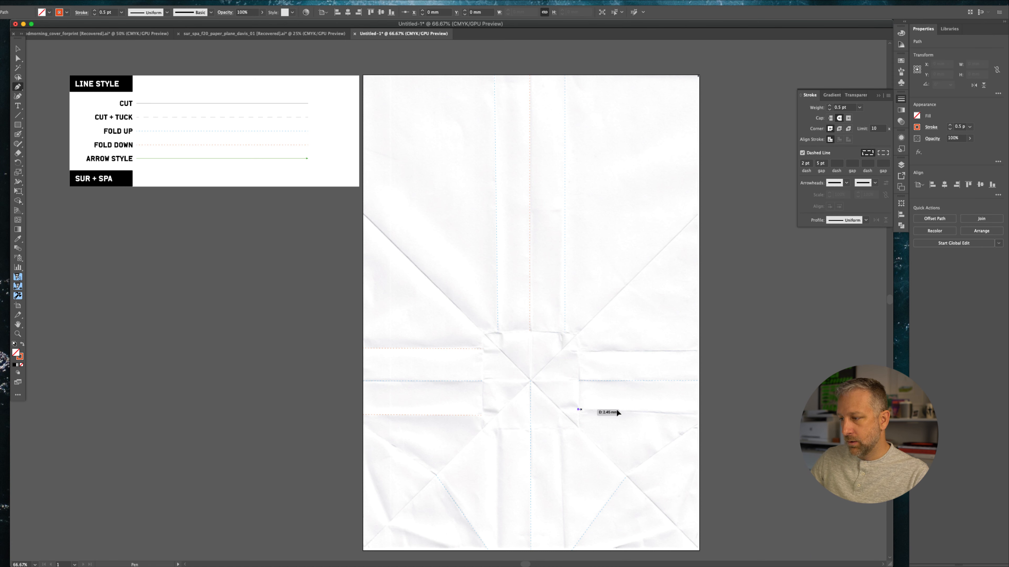
pyautogui.keyDown('shift'); pyautogui.click(700, 415); pyautogui.keyUp('shift')
pyautogui.press('super+shift+a')
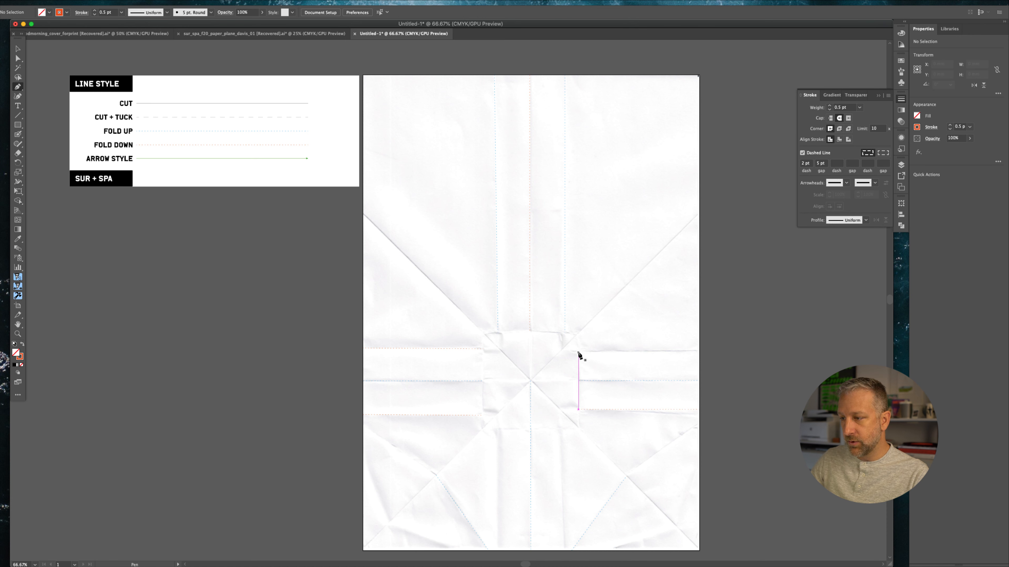
# Draw an upper horizontal Fold Down line about 106 mm long from the central square to the right edge
pyautogui.click(579, 352)
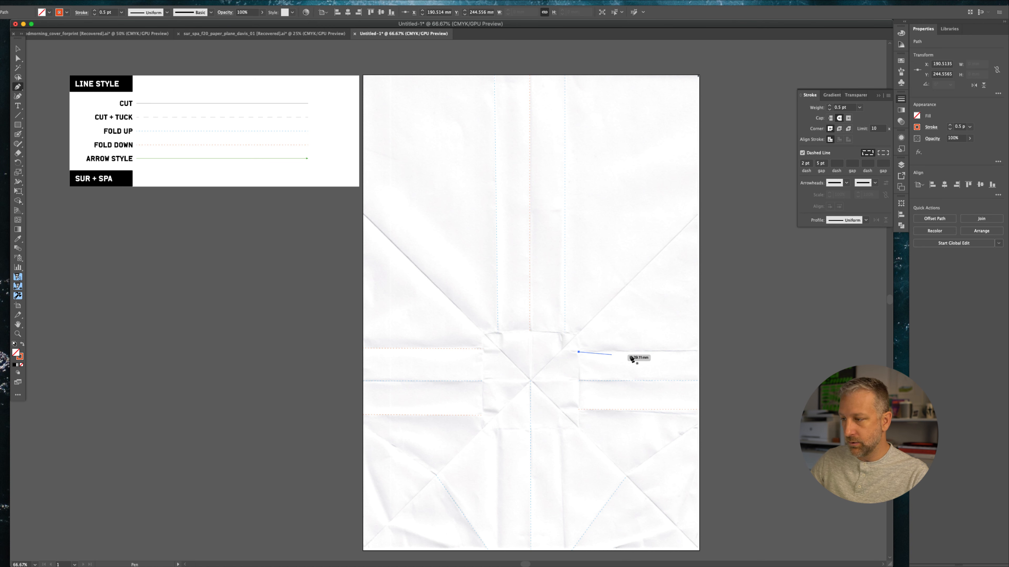
pyautogui.click(700, 353)
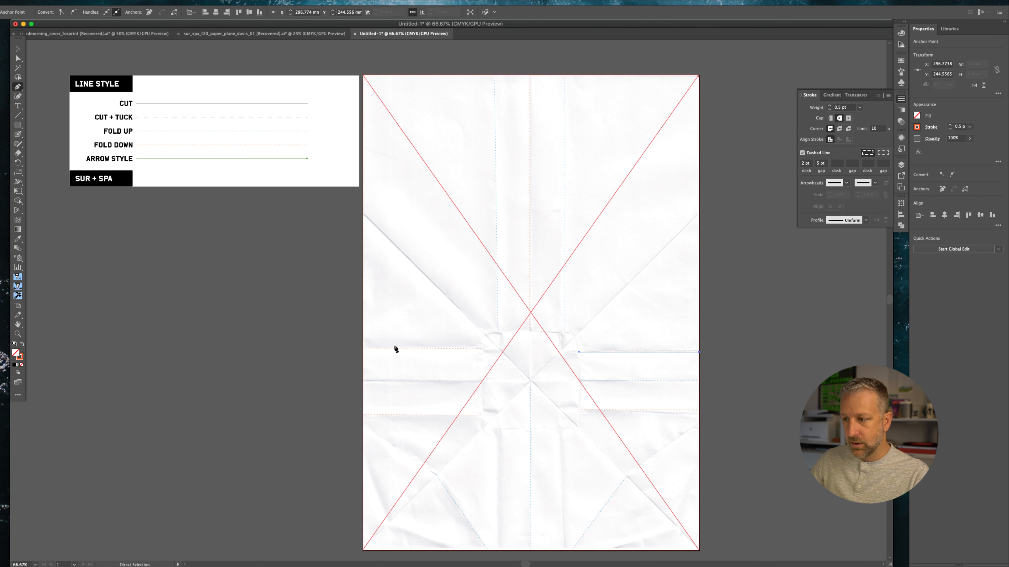
pyautogui.keyDown('super'); pyautogui.click(224, 335); pyautogui.keyUp('super')
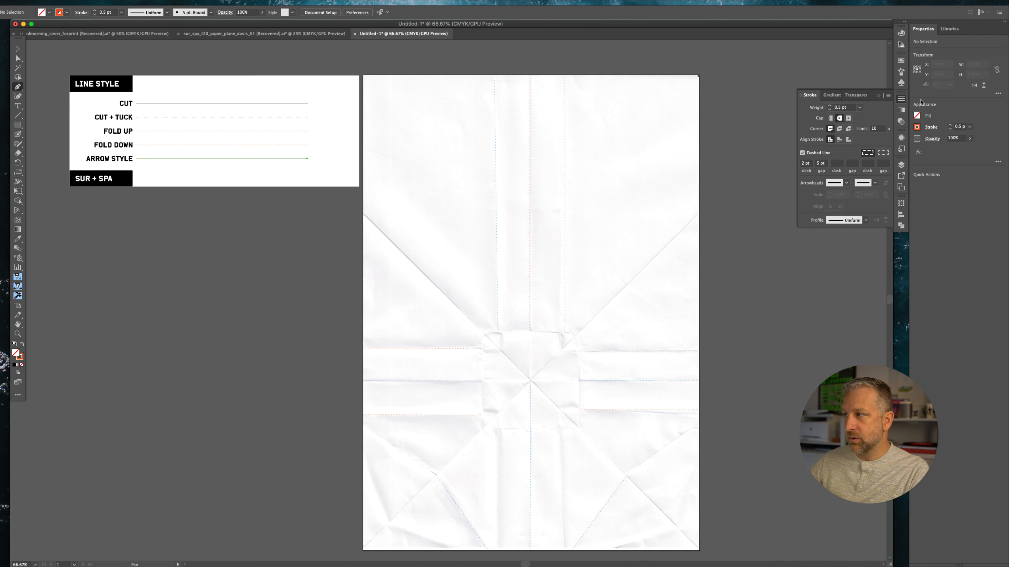
# Hide the scan layer so only the traced lines show
pyautogui.click(903, 166)
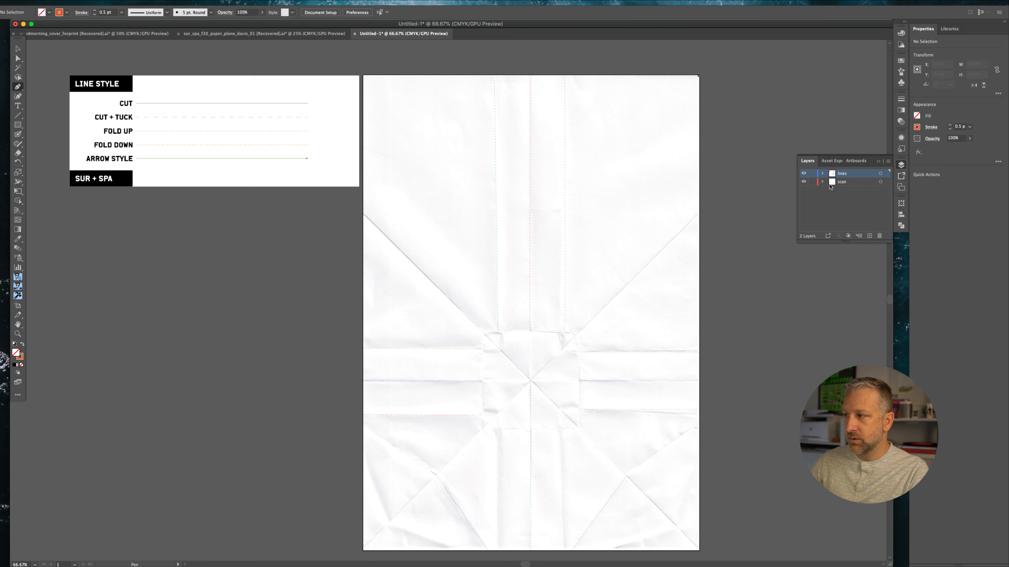
pyautogui.click(803, 182)
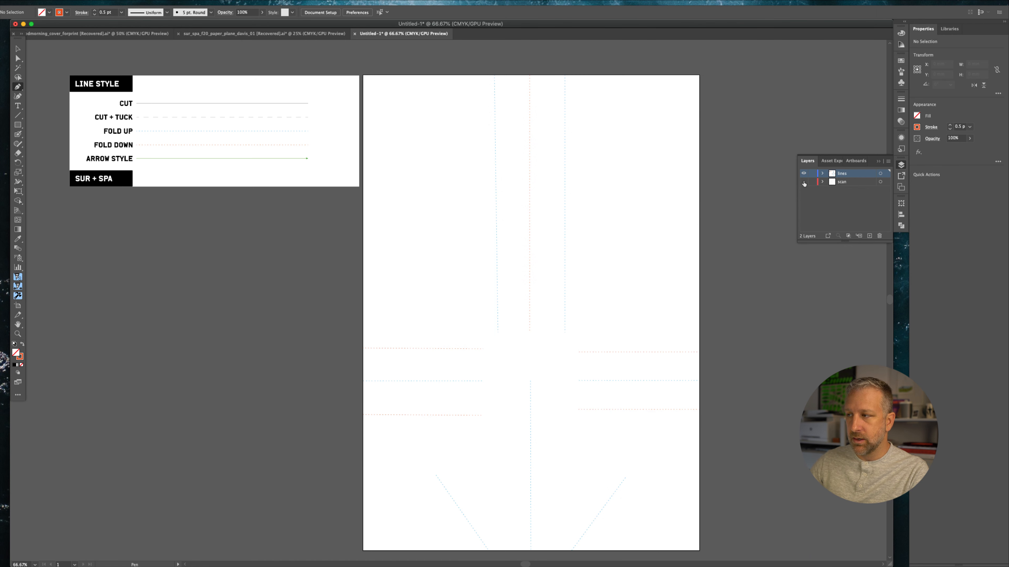
# Zoom in and pan around to inspect the traced dashed fold lines without the scan
pyautogui.hscroll(3, 601, 227)
pyautogui.scroll(-1, 602, 227)
pyautogui.press('super+equal')
pyautogui.press('super+equal')
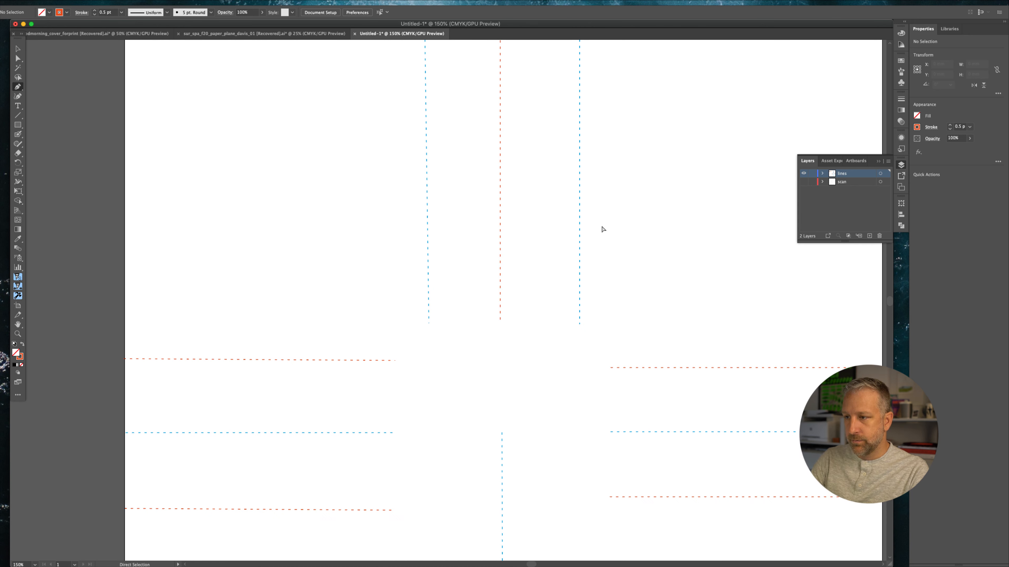
pyautogui.scroll(-1, 603, 229)
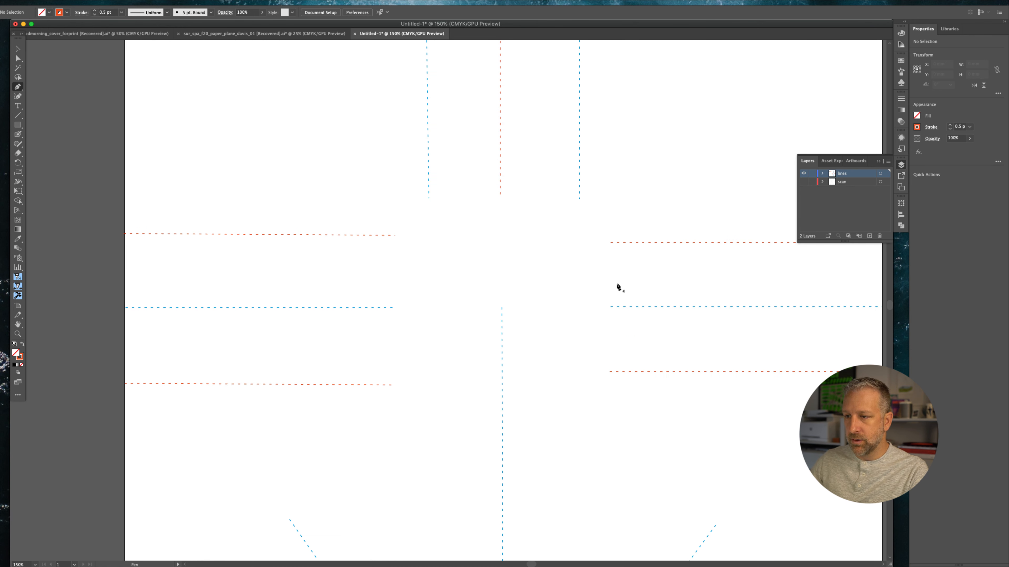
pyautogui.hscroll(3, 619, 287)
pyautogui.scroll(-2, 618, 287)
pyautogui.scroll(2, 619, 287)
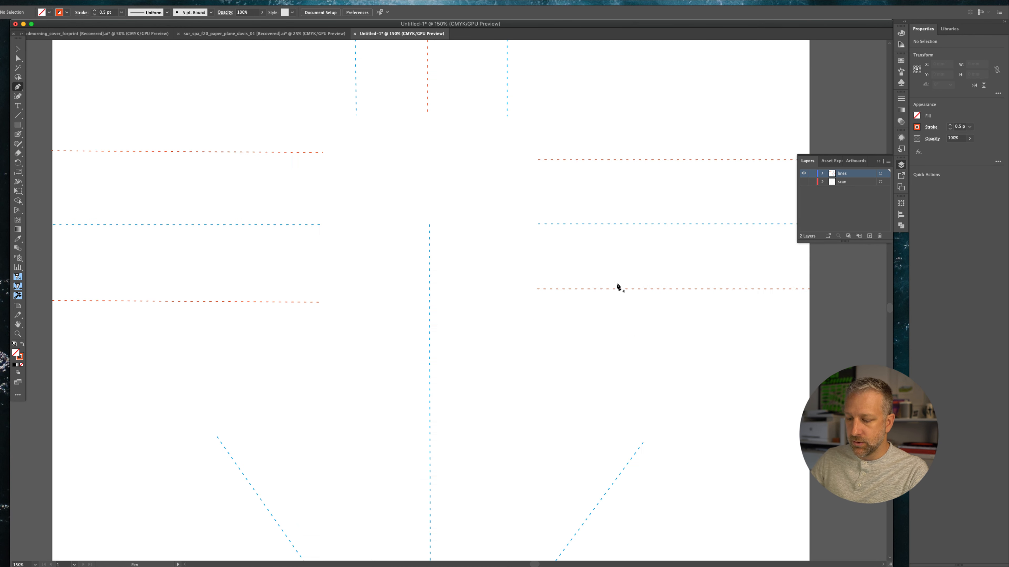
pyautogui.press('super+minus')
pyautogui.press('super+minus')
pyautogui.press('super+minus')
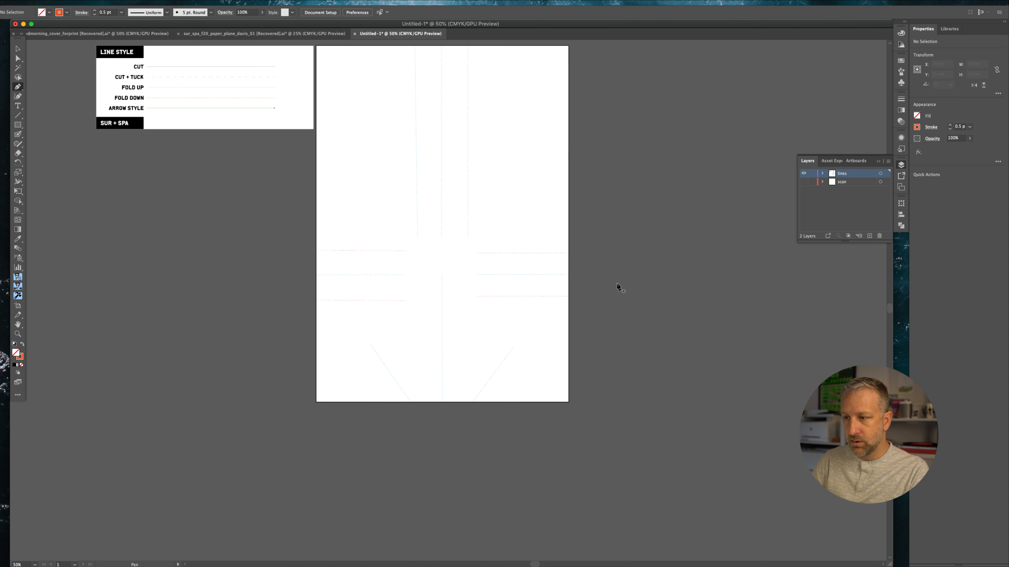
# Sample the Arrow Style line with the Eyedropper and draw a bent three-point arrow path across the upper artboard
pyautogui.moveTo(629, 243); pyautogui.dragTo(645, 326)
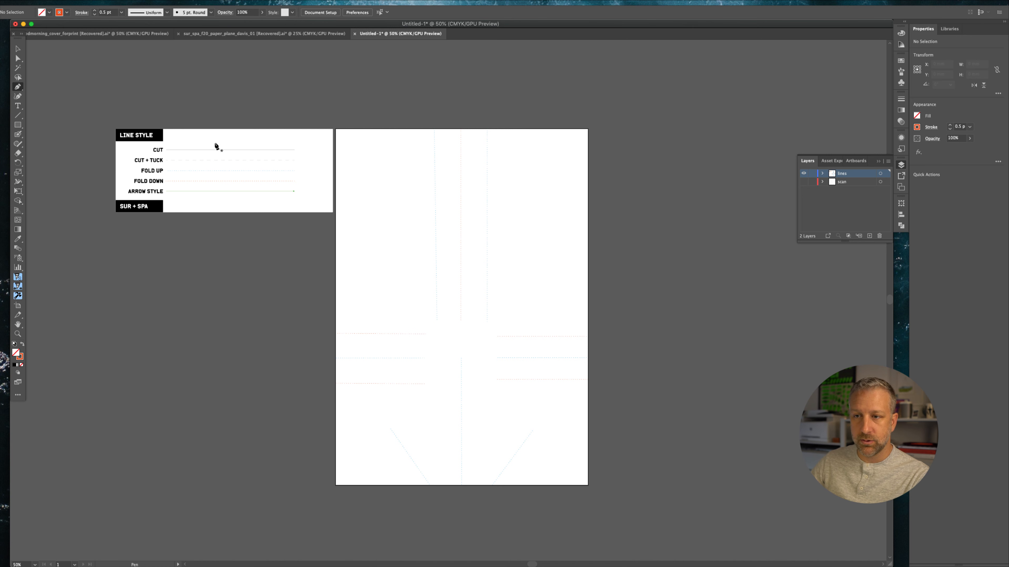
pyautogui.click(18, 239)
pyautogui.click(202, 191)
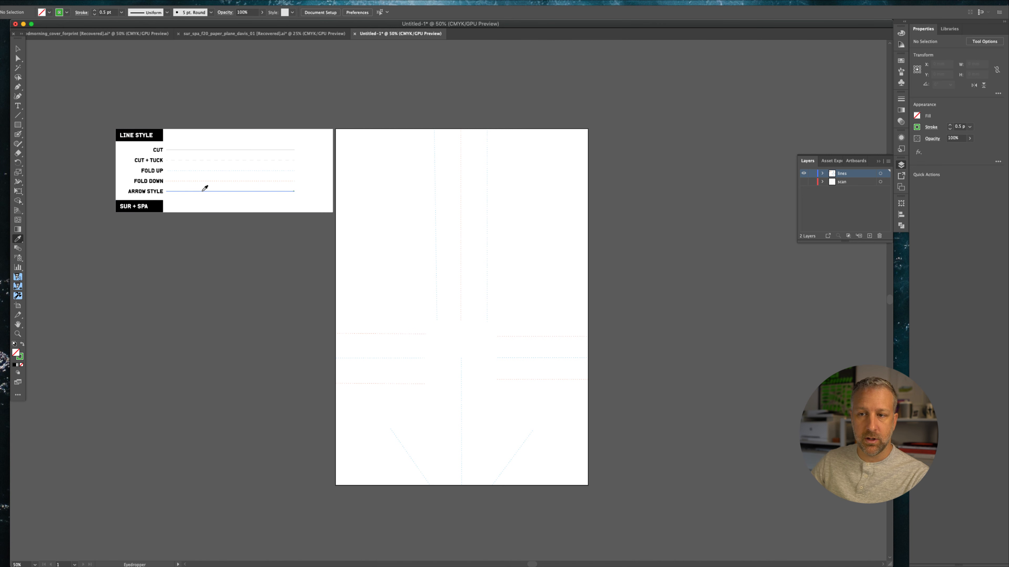
pyautogui.click(17, 87)
pyautogui.click(380, 214)
pyautogui.click(528, 235)
pyautogui.click(533, 293)
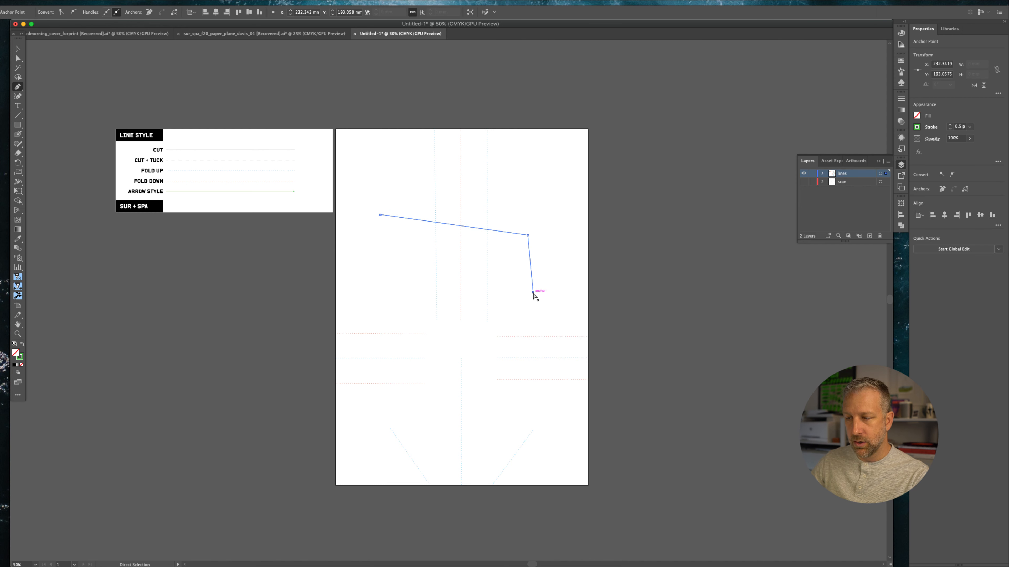
pyautogui.keyDown('super'); pyautogui.click(299, 286); pyautogui.keyUp('super')
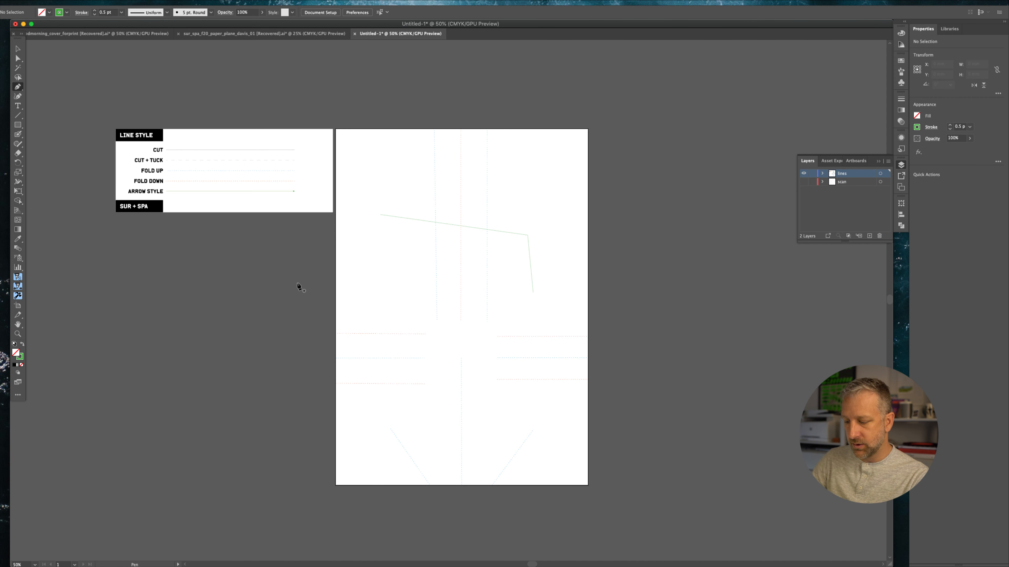
# Zoom in, select the arrow path and reapply the Arrow Style line to it with the Eyedropper
pyautogui.press('super+equal')
pyautogui.press('super+equal')
pyautogui.press('super+equal')
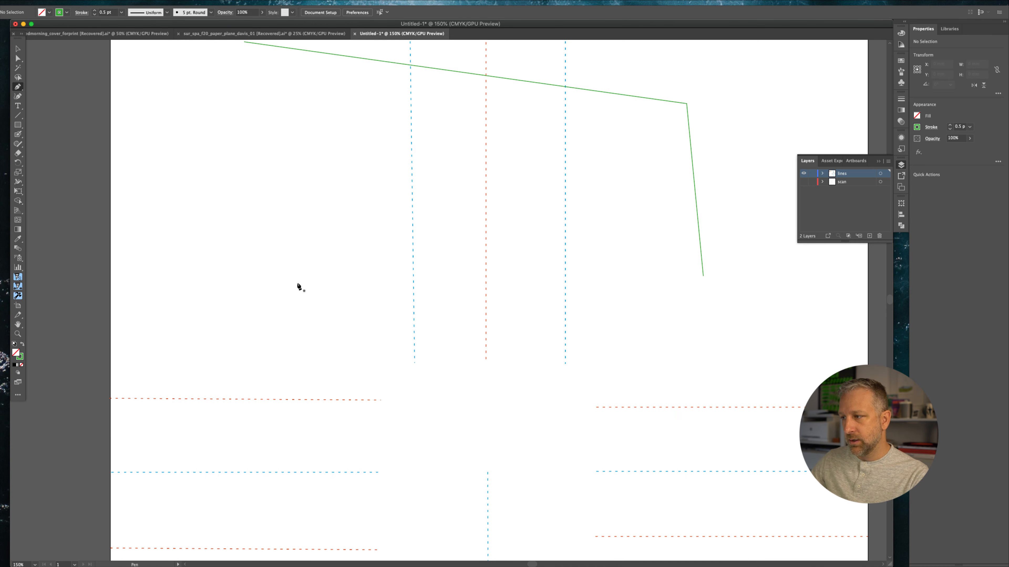
pyautogui.hscroll(5, 608, 261)
pyautogui.scroll(2, 607, 263)
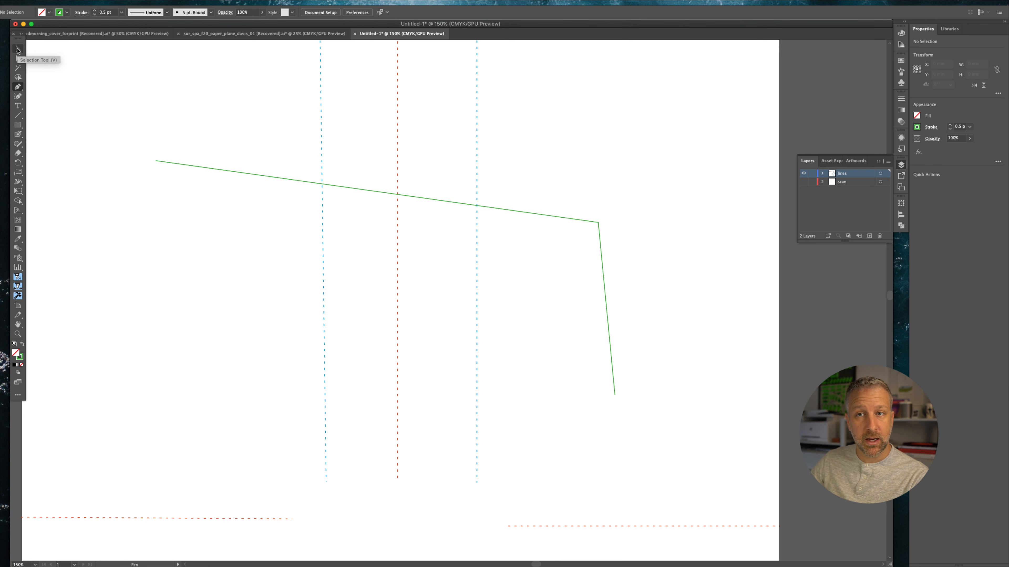
pyautogui.click(18, 49)
pyautogui.click(598, 225)
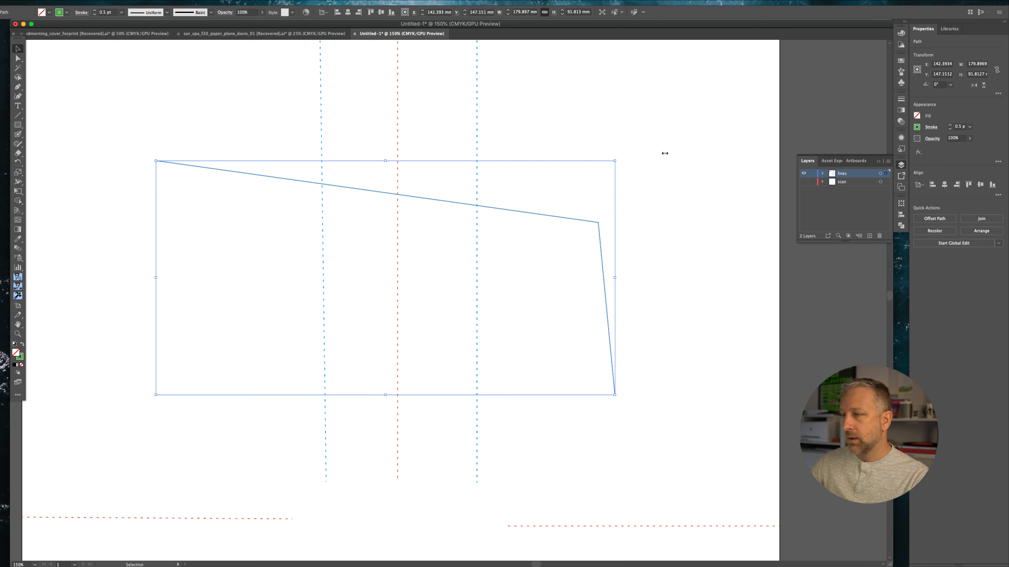
pyautogui.click(18, 242)
pyautogui.hscroll(-10, 95, 190)
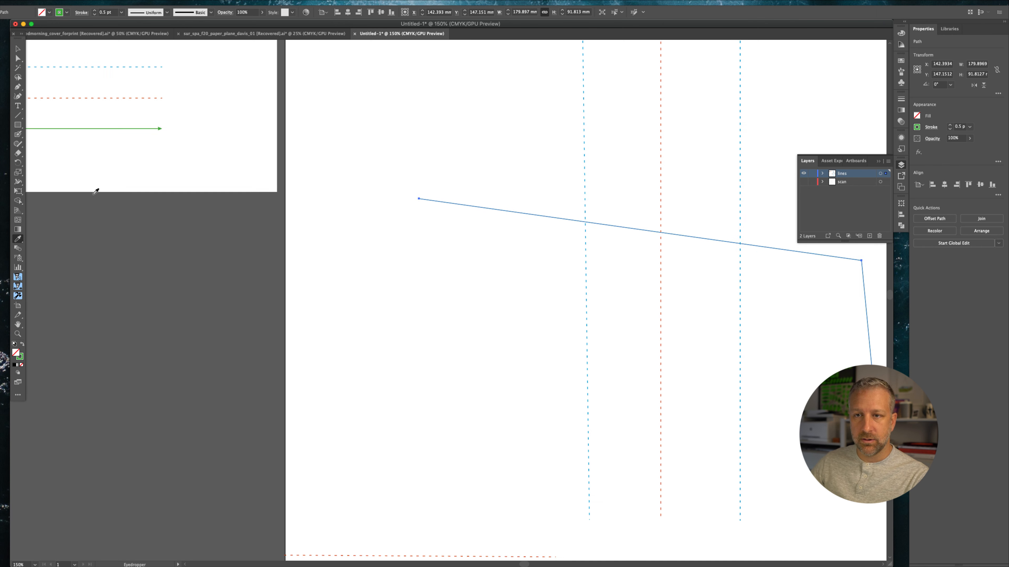
pyautogui.click(161, 134)
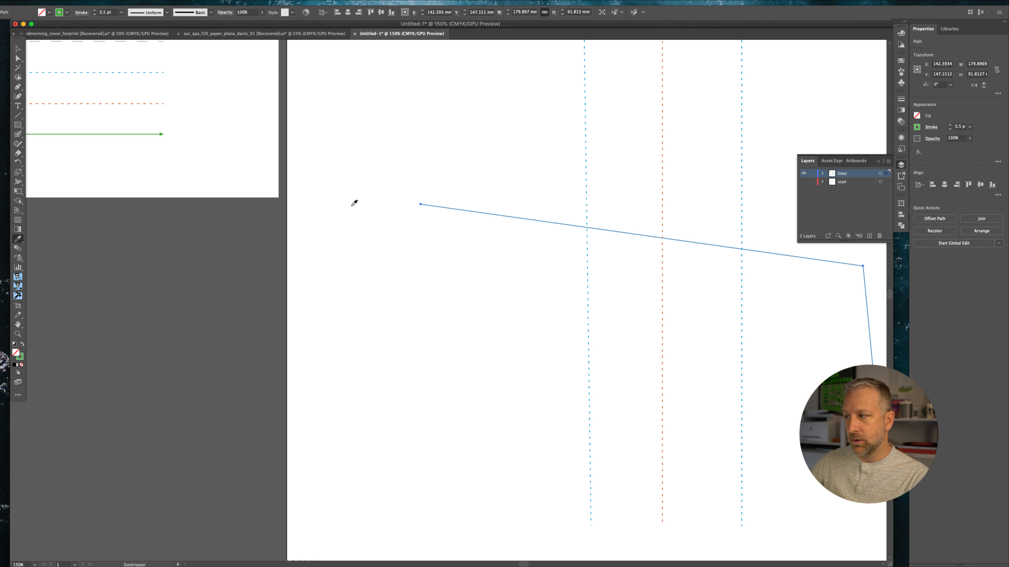
pyautogui.hscroll(5, 527, 264)
pyautogui.press('v')
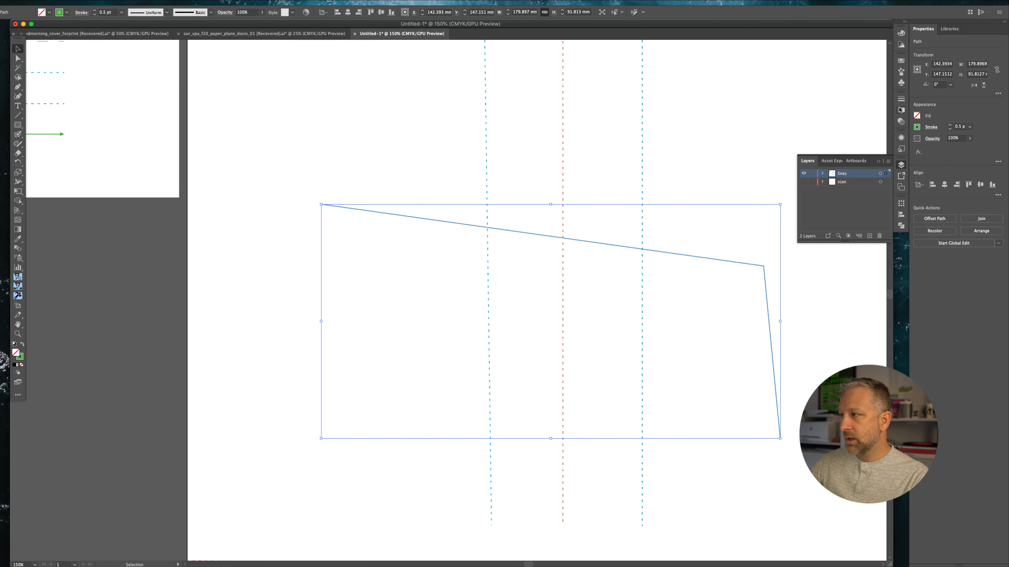
# Add an Arrow 3 arrowhead to the end of the arrow path
pyautogui.click(901, 99)
pyautogui.click(875, 183)
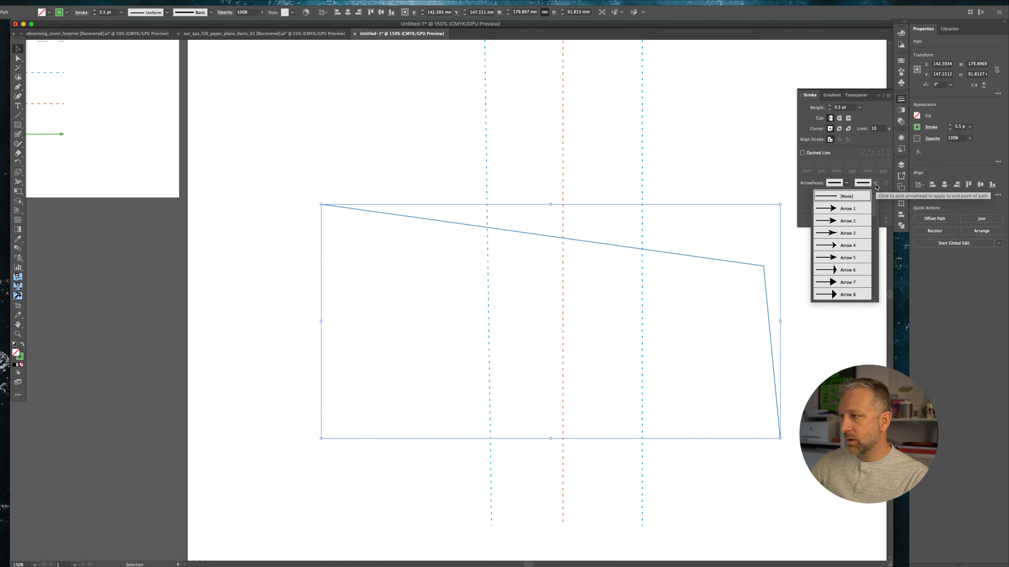
pyautogui.click(853, 236)
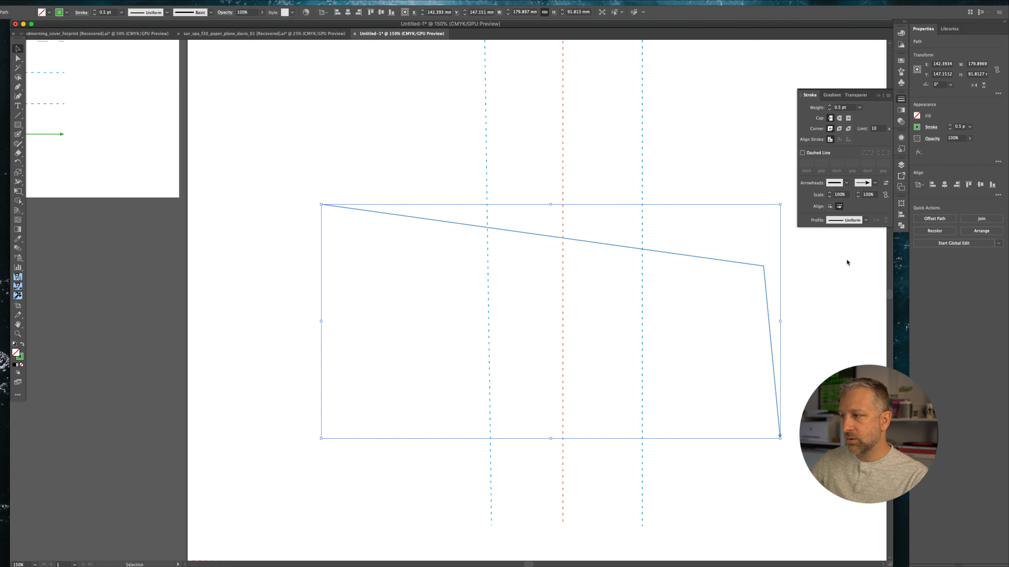
pyautogui.click(845, 322)
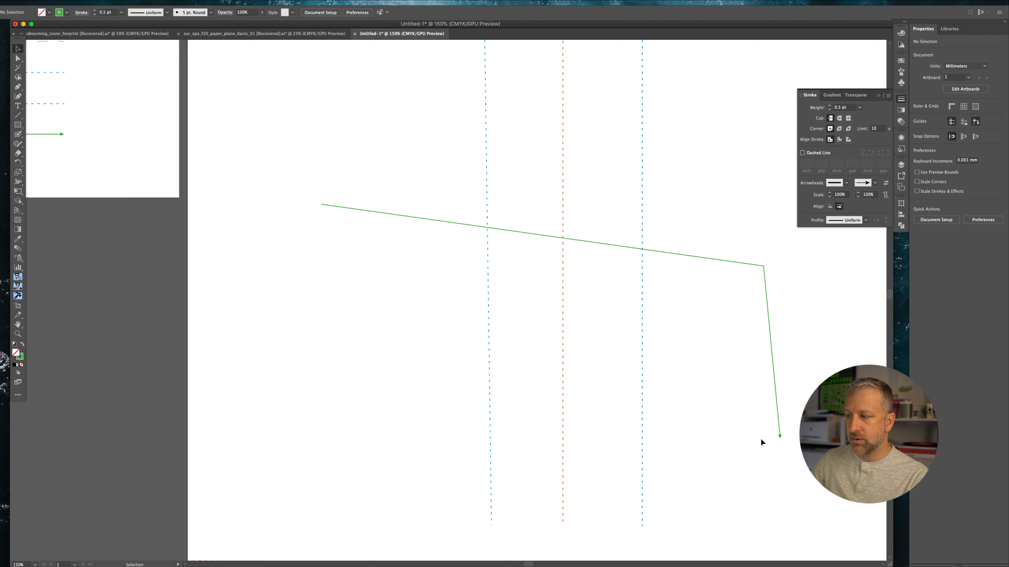
pyautogui.scroll(3, 242, 249)
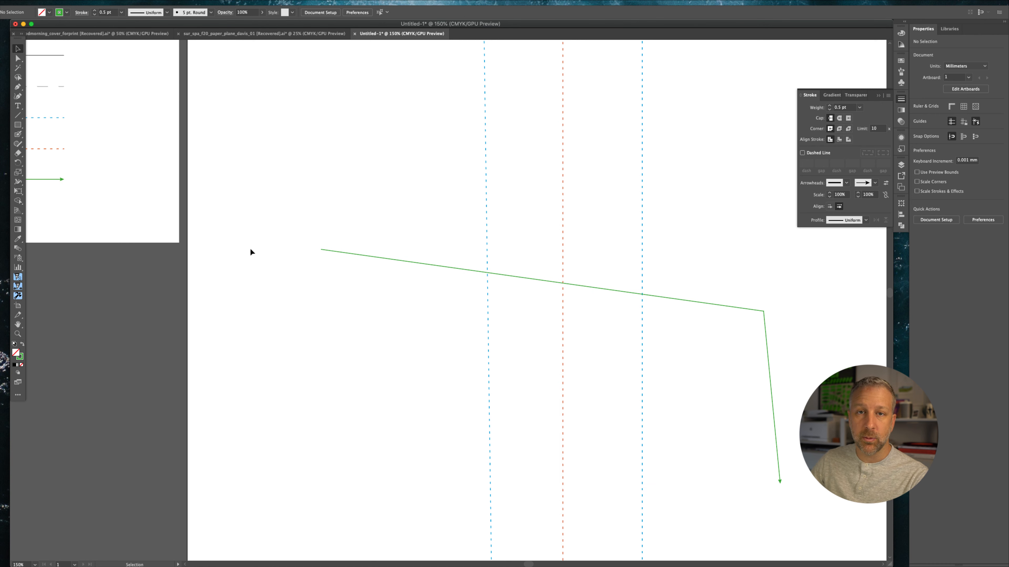
pyautogui.hscroll(-4, 250, 248)
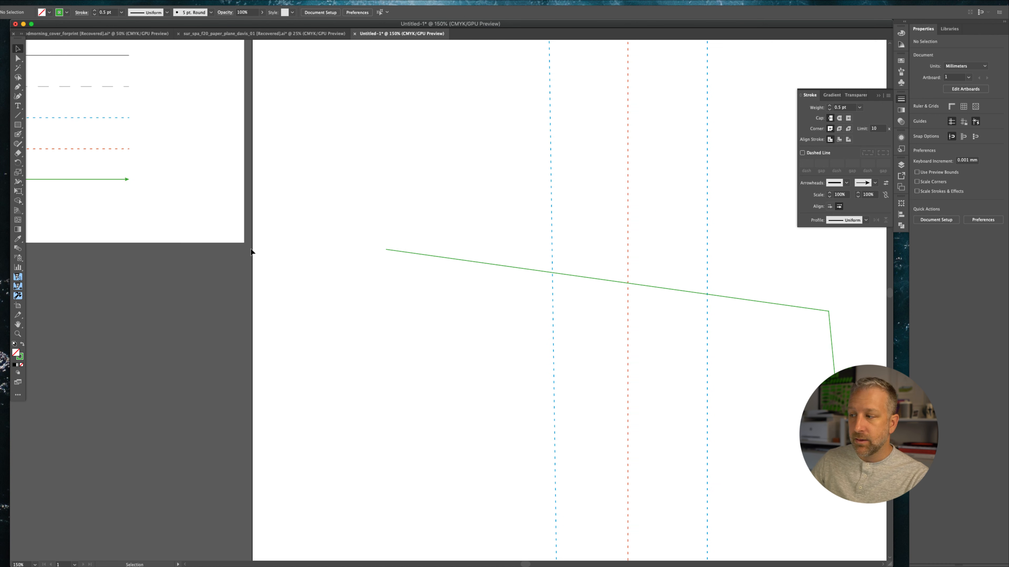
pyautogui.click(888, 96)
pyautogui.click(919, 97)
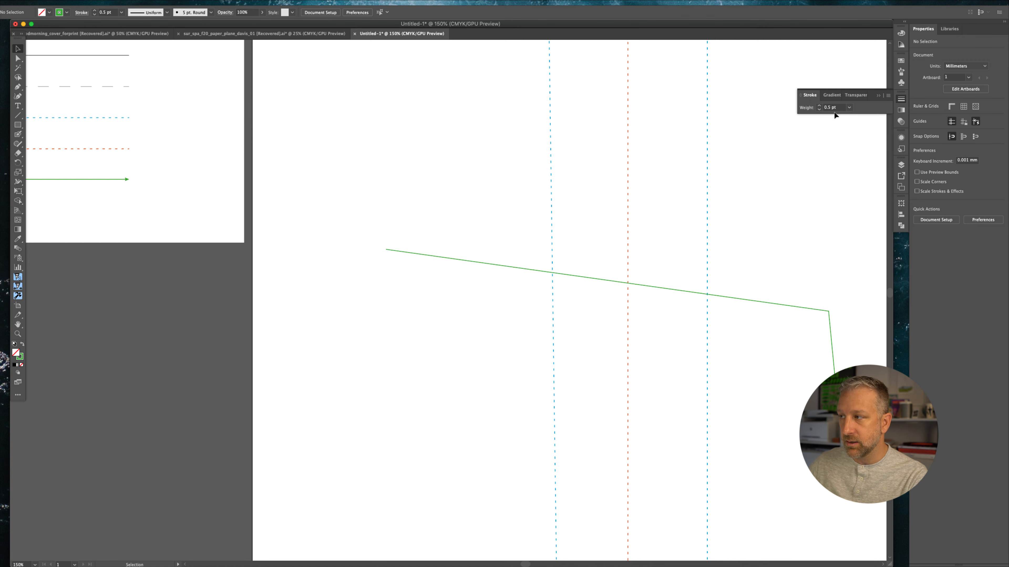
pyautogui.click(888, 96)
pyautogui.click(920, 97)
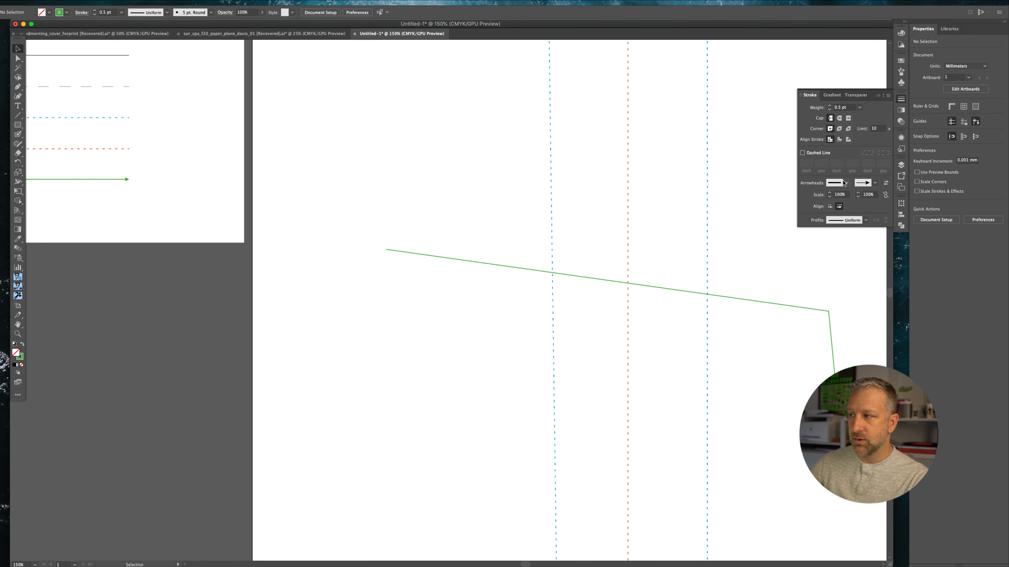